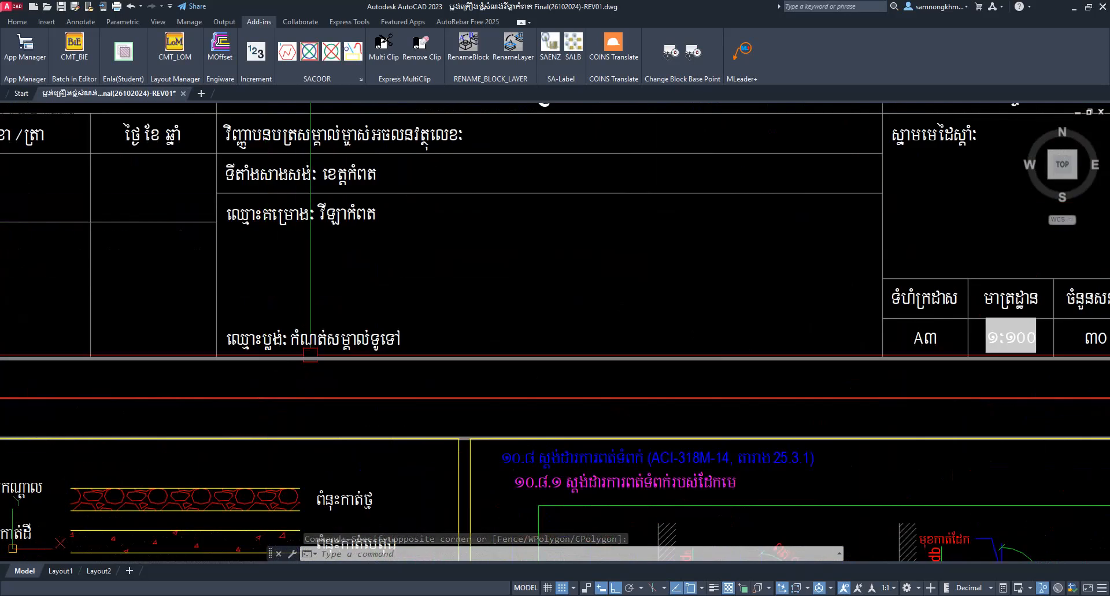
Examine the title blocks and the empty contents sheet alongside the plan sheets of the structural drawing set
scroll(348, 340, down, 7)
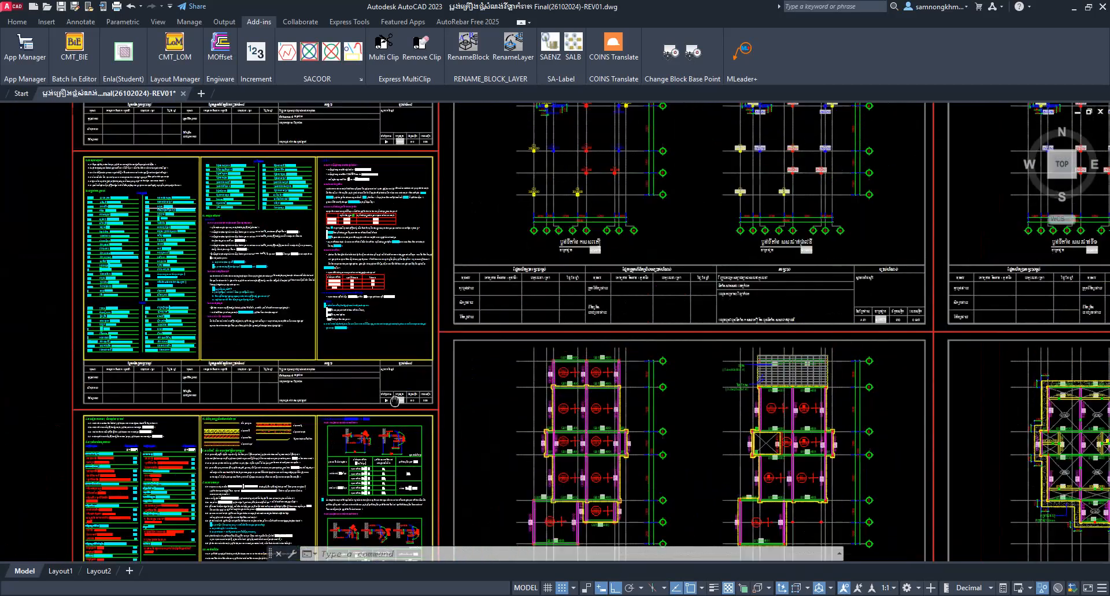
scroll(486, 319, up, 5)
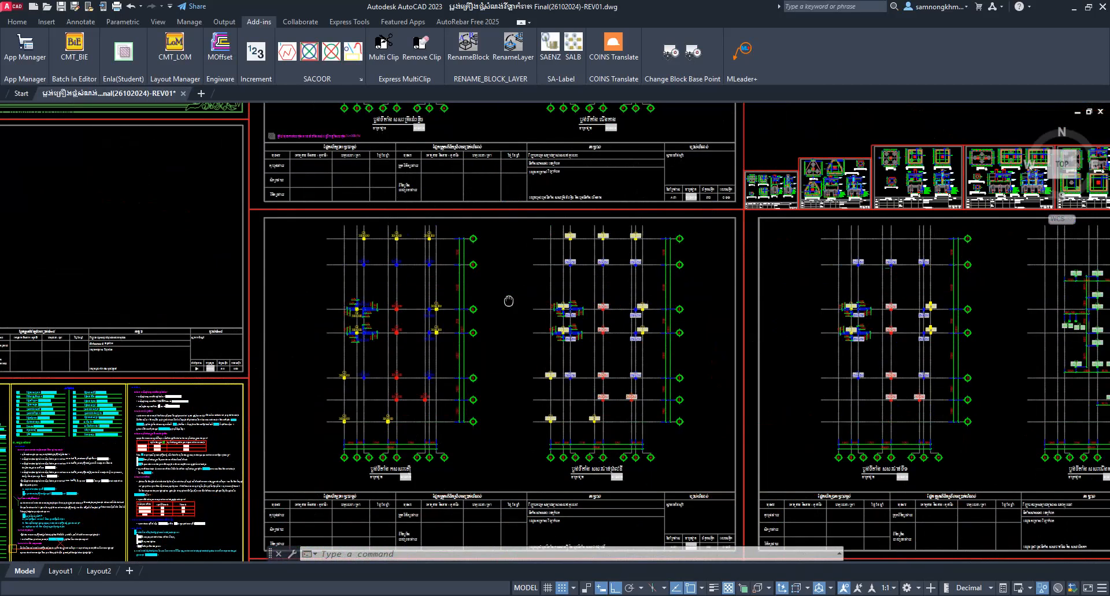
scroll(740, 480, up, 4)
scroll(557, 198, up, 6)
mouse_move(558, 198)
middle_down()
mouse_move(428, 389)
mouse_move(461, 384)
middle_up()
scroll(461, 384, down, 6)
middle_drag(262, 469, 648, 162)
scroll(565, 504, up, 4)
scroll(431, 420, down, 4)
middle_drag(894, 414, 581, 400)
scroll(580, 399, down, 4)
scroll(667, 334, up, 8)
scroll(667, 334, down, 8)
middle_drag(433, 182, 506, 284)
scroll(507, 284, up, 2)
scroll(507, 284, down, 6)
scroll(296, 164, up, 4)
scroll(145, 174, down, 2)
scroll(74, 243, up, 5)
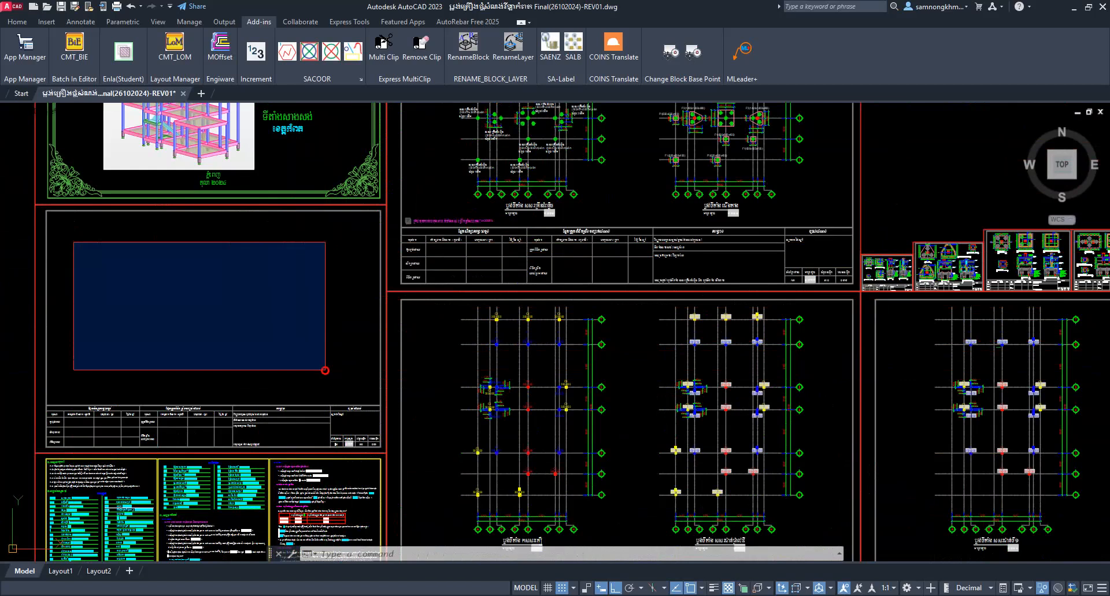
Examine the overall sheet arrangement, the column of detail sheets and the drawing name in a title block
scroll(325, 370, down, 4)
scroll(640, 427, down, 2)
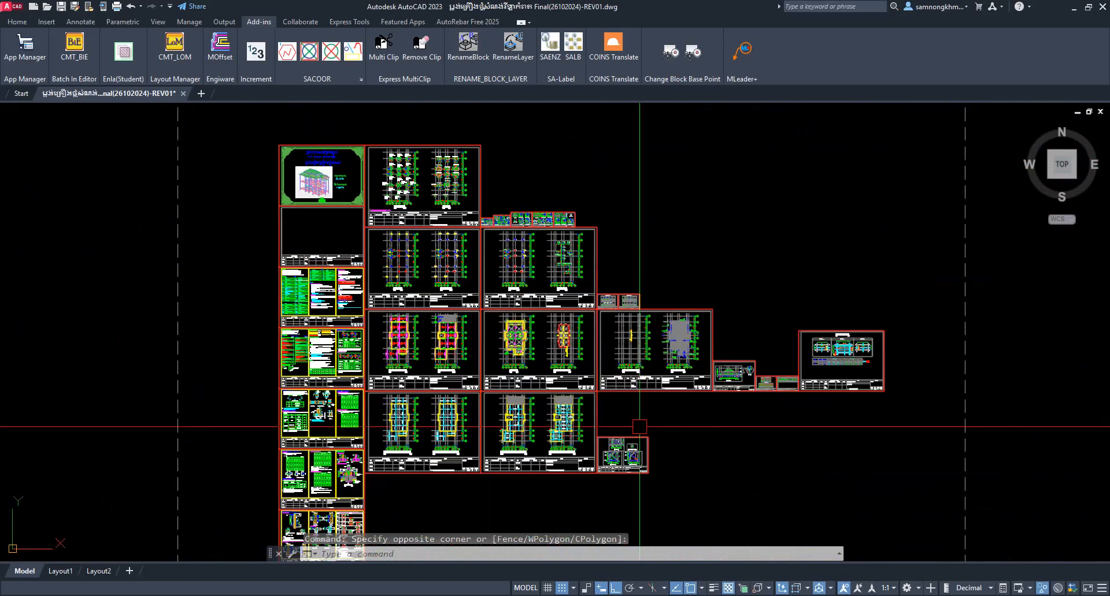
middle_drag(639, 427, 643, 335)
middle_drag(552, 392, 581, 300)
middle_drag(471, 398, 511, 283)
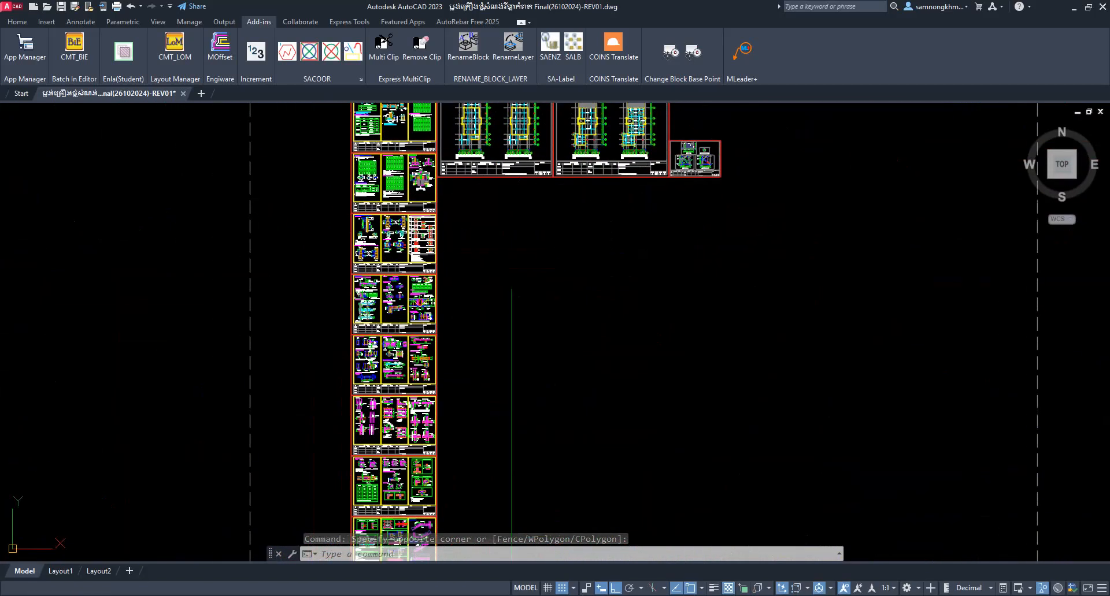
middle_drag(479, 320, 461, 264)
scroll(795, 230, up, 15)
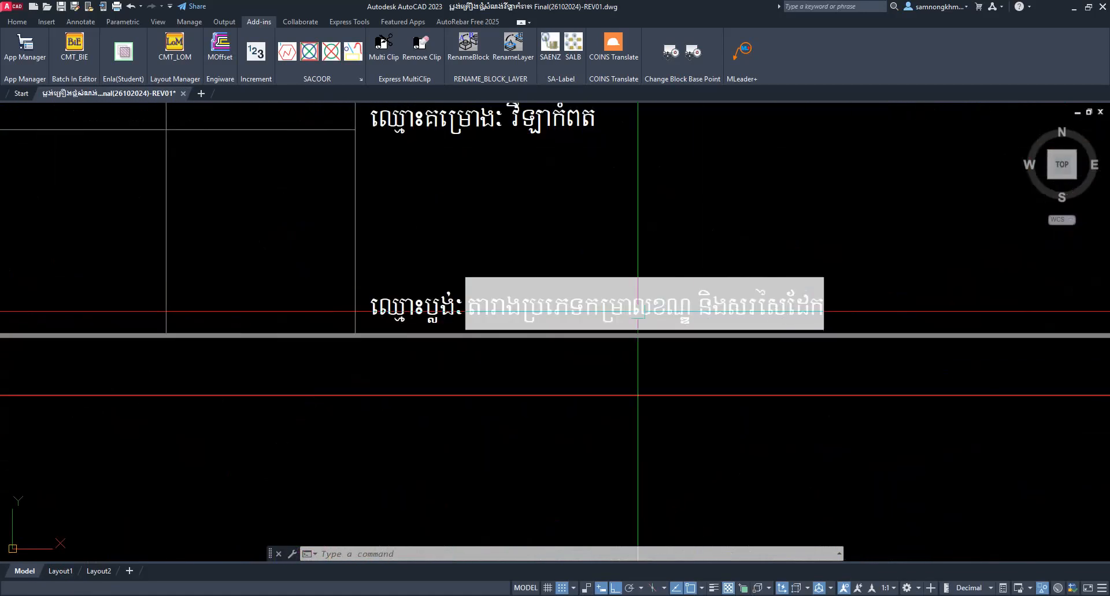
scroll(820, 303, down, 10)
scroll(323, 256, up, 6)
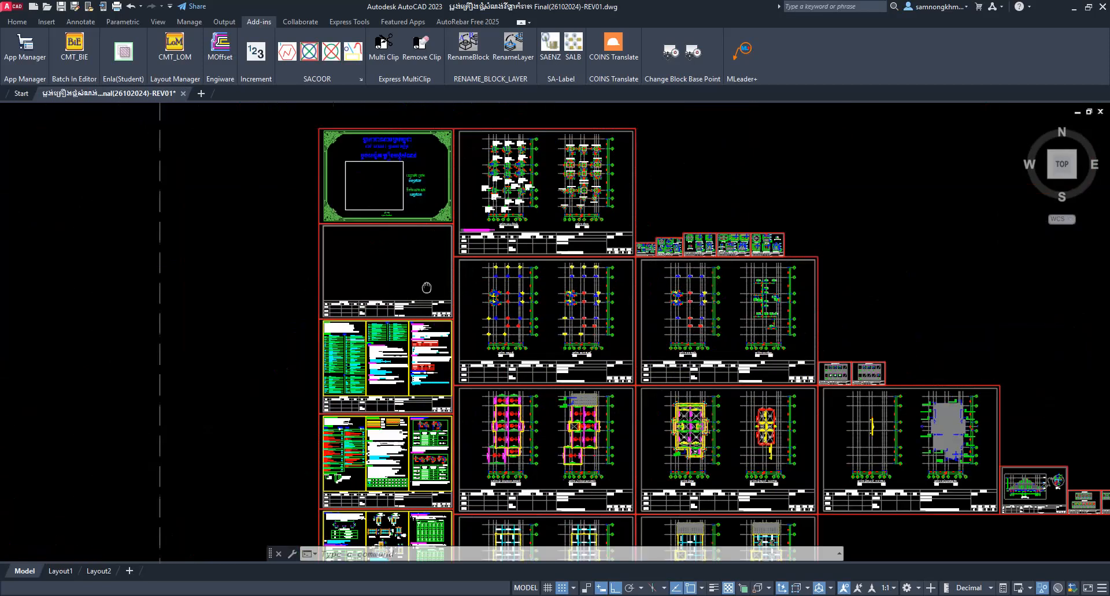
Look over the cover, empty contents sheet, general notes and column, foundation and beam plan sheets
scroll(359, 274, down, 3)
middle_drag(746, 322, 695, 311)
scroll(549, 339, up, 3)
scroll(556, 341, up, 3)
middle_drag(558, 341, 539, 269)
scroll(533, 279, down, 3)
scroll(678, 439, up, 6)
middle_drag(682, 471, 608, 283)
scroll(568, 396, down, 4)
scroll(569, 396, down, 3)
scroll(185, 179, up, 1)
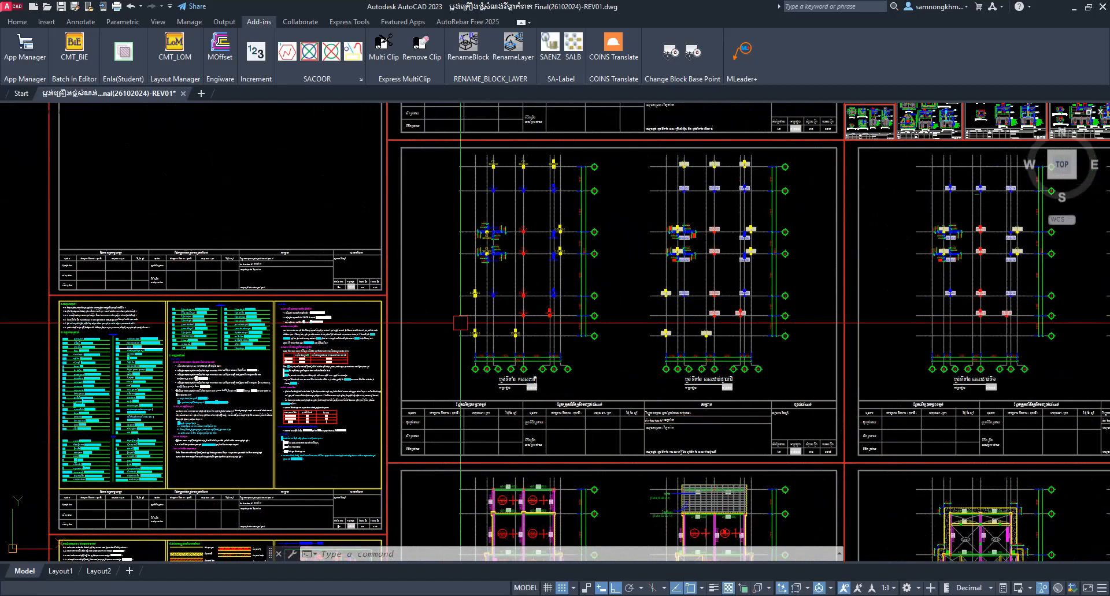
middle_drag(209, 162, 250, 236)
scroll(518, 257, down, 2)
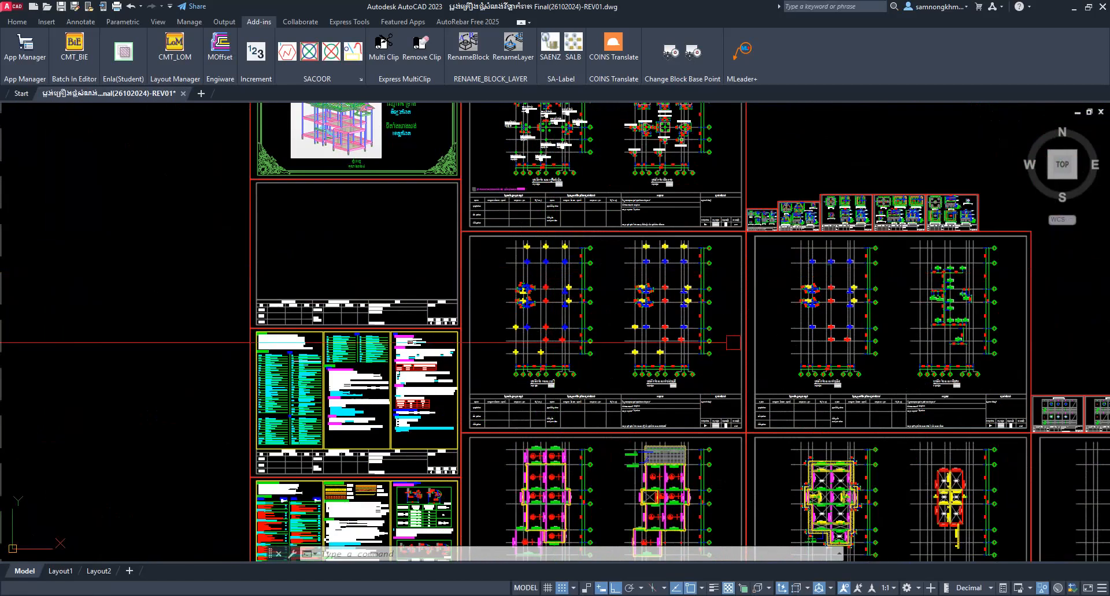
middle_drag(686, 355, 635, 317)
mouse_move(922, 495)
middle_down()
mouse_move(762, 412)
mouse_move(715, 345)
middle_up()
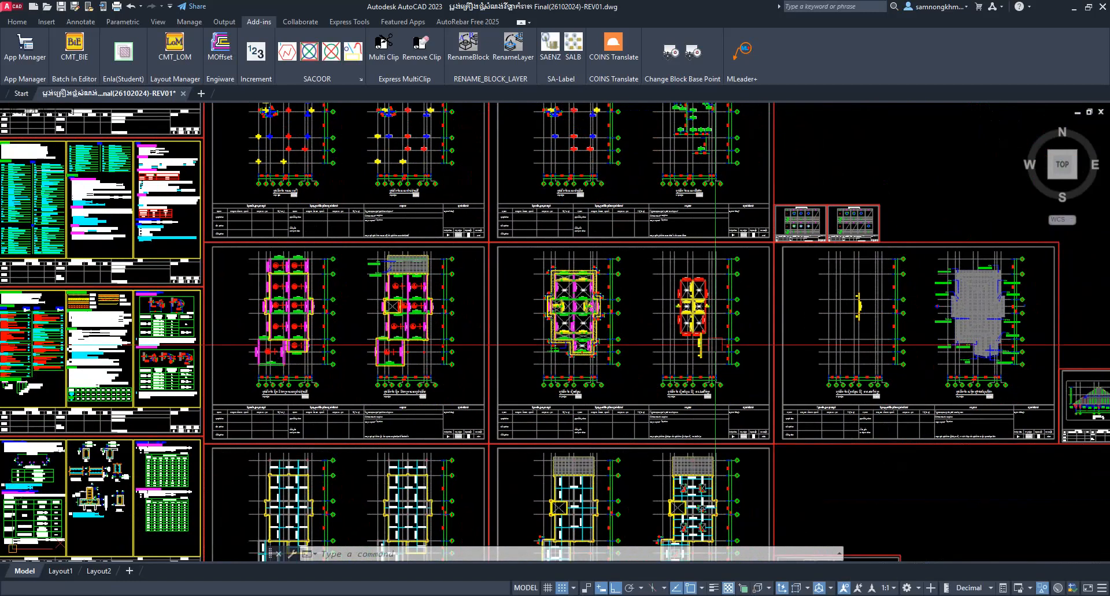
Inspect the roof beam plans and their B3 and B4 beam labels, including the neighbouring floor beam sheets
scroll(715, 345, up, 6)
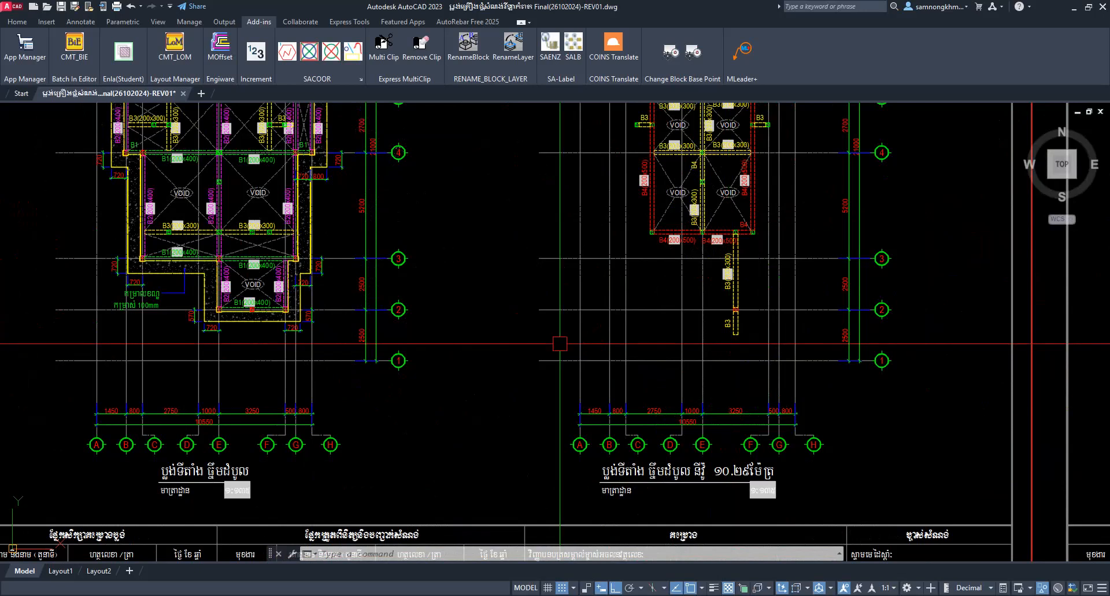
scroll(655, 331, down, 3)
scroll(699, 312, up, 7)
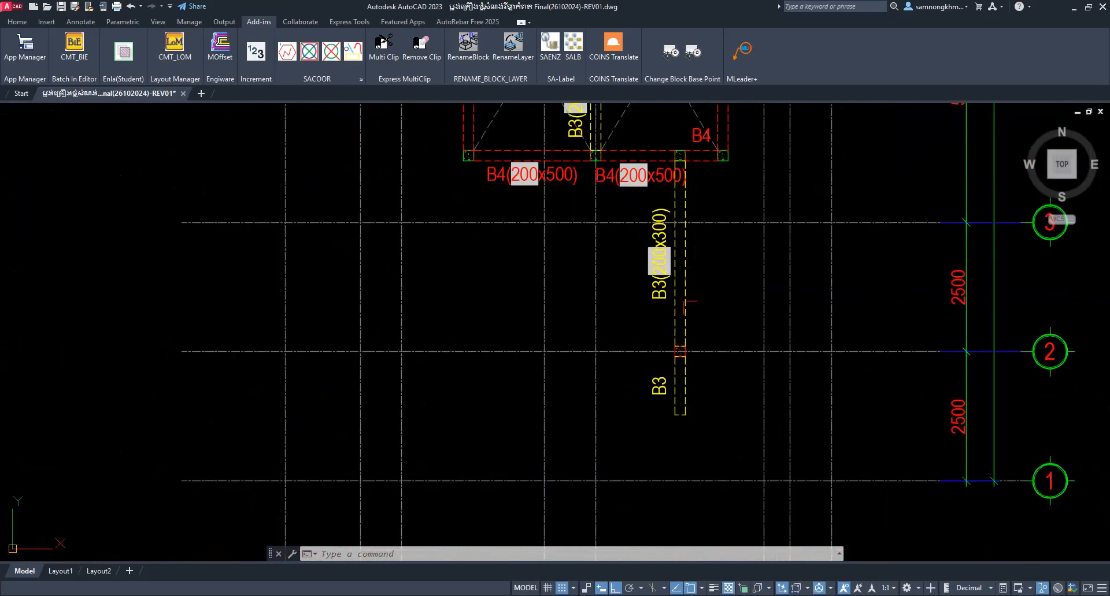
scroll(715, 413, down, 5)
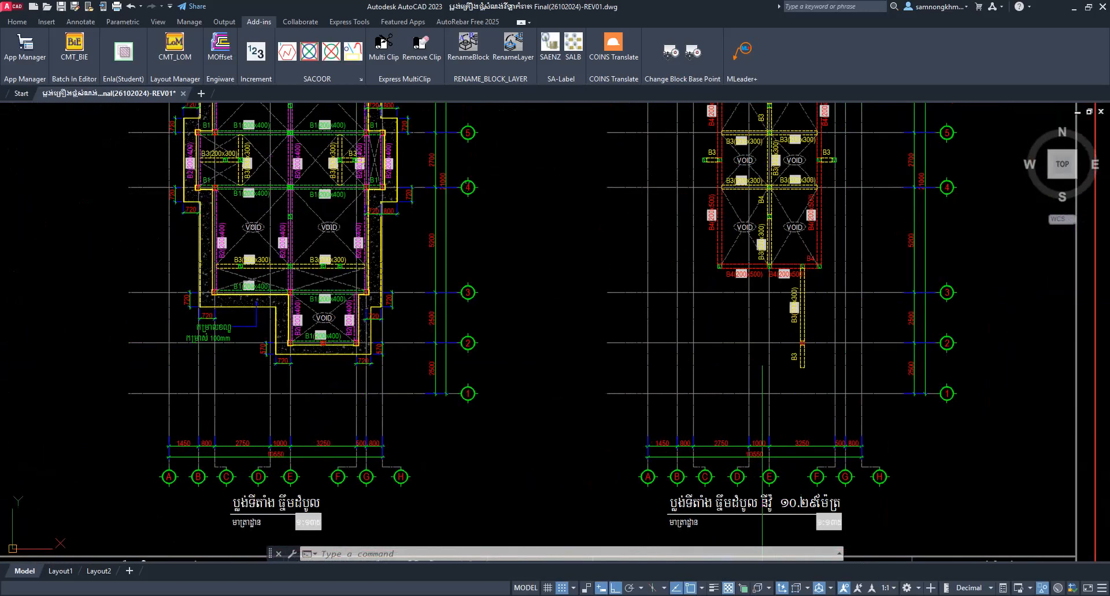
scroll(346, 359, down, 4)
middle_drag(387, 379, 735, 363)
middle_drag(560, 379, 766, 423)
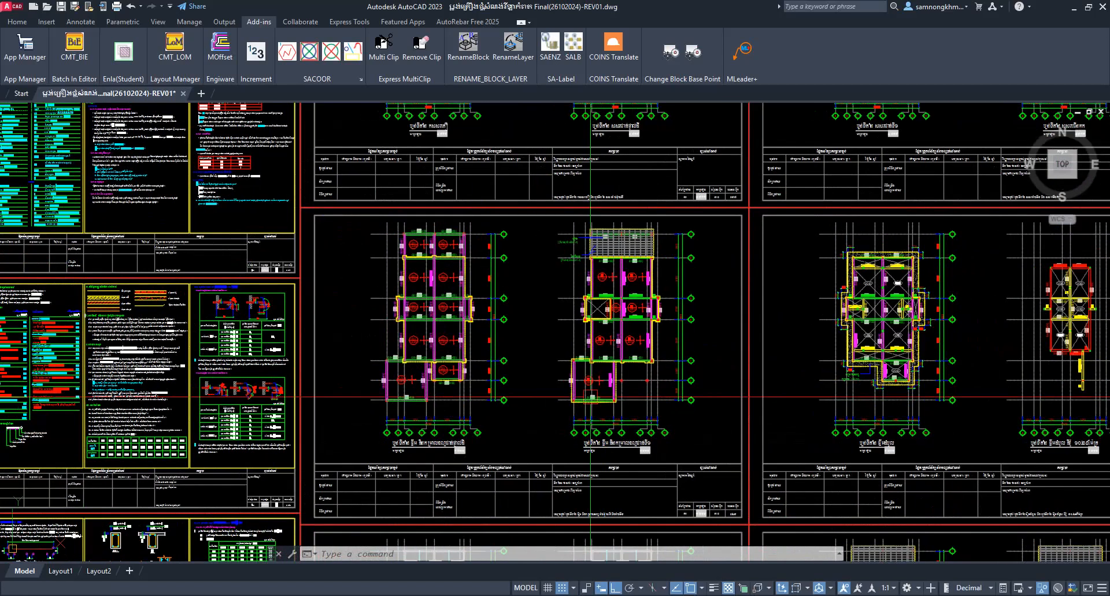
Start DATAEXTRACTION, create a new data extraction and save it in Documents as contens
right_click(590, 399)
key(Escape)
text(t)
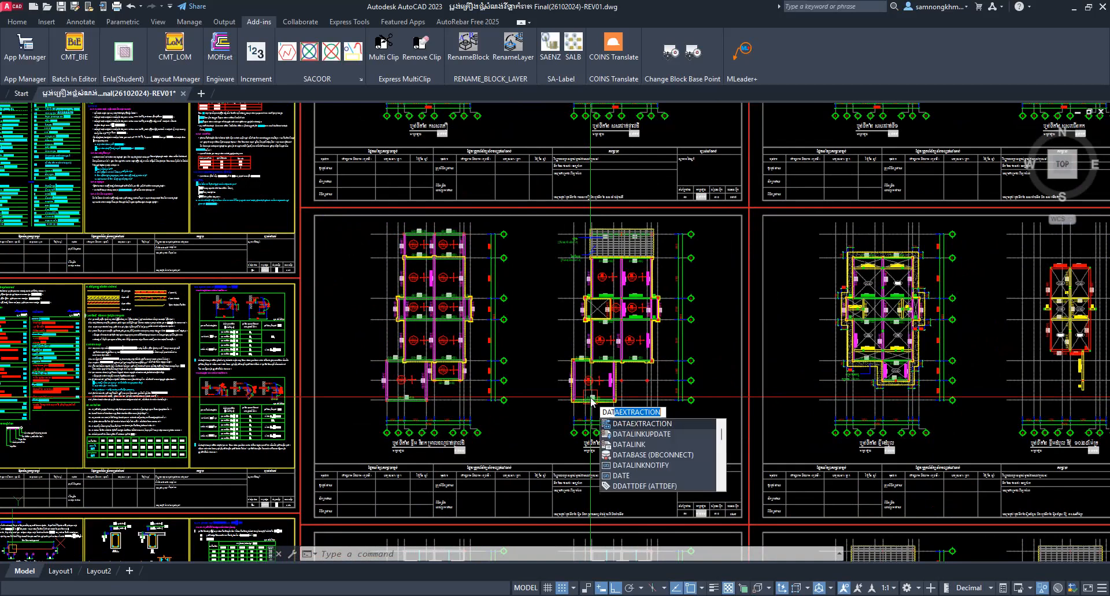
click(650, 422)
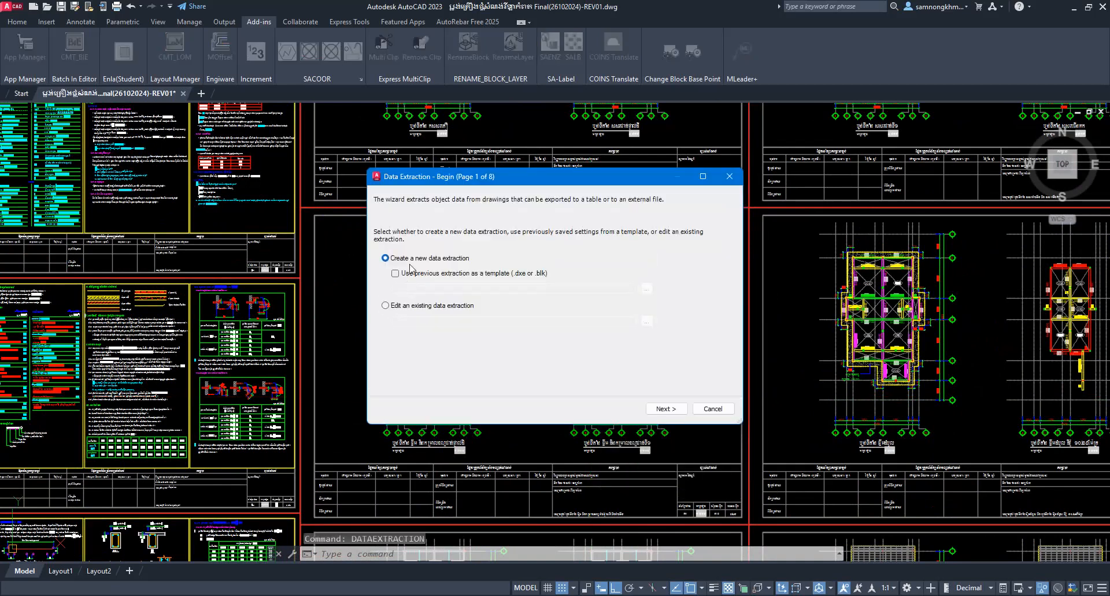
click(663, 409)
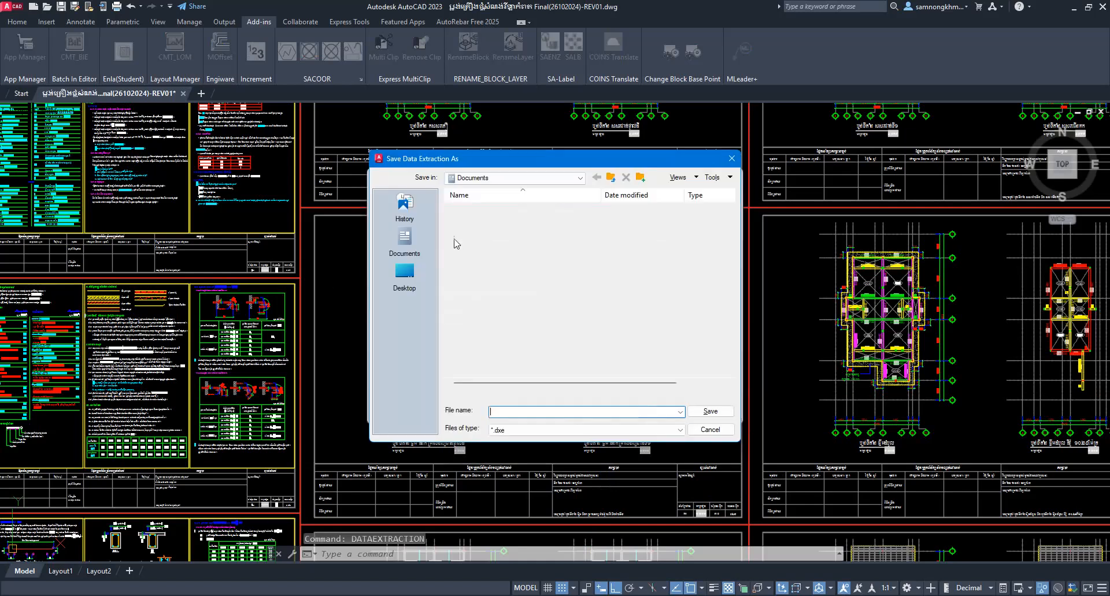
click(515, 411)
text(co)
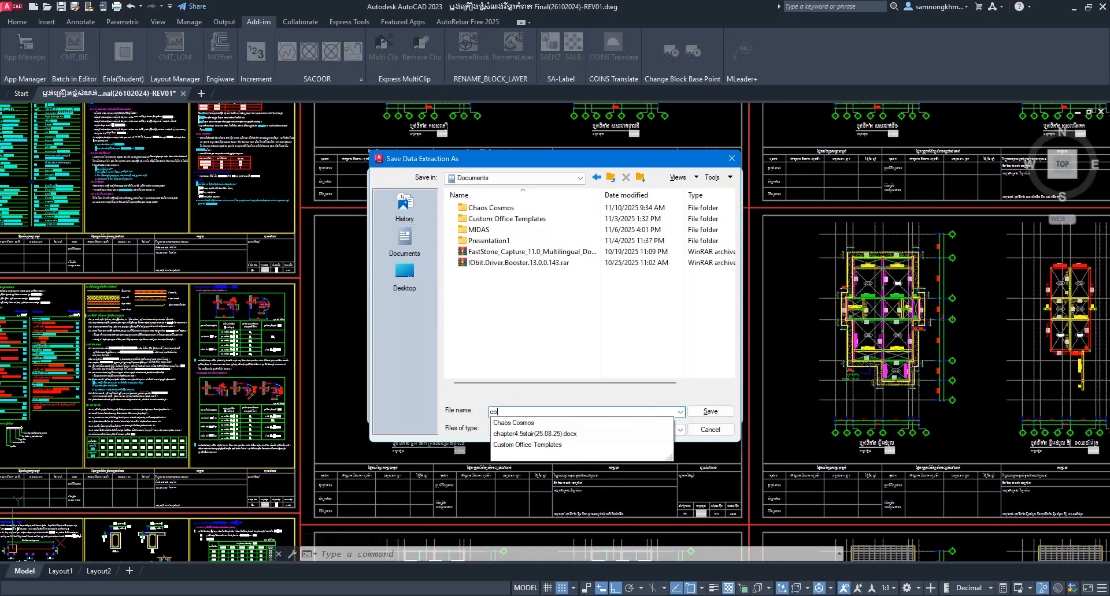
text(ntens)
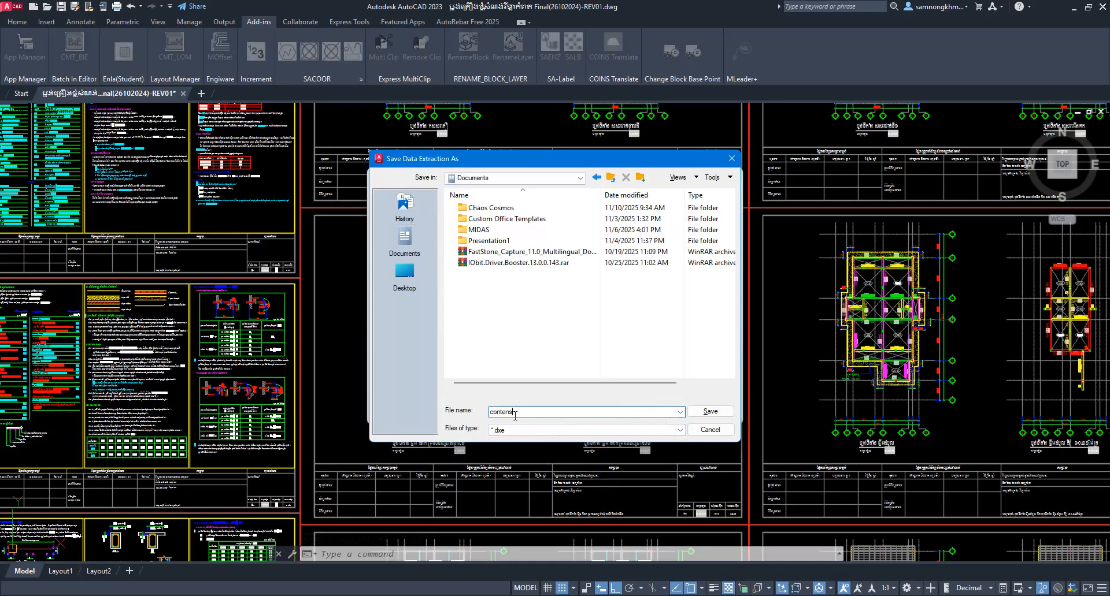
click(710, 412)
Set the data source to objects in the current drawing, select all the drawing sheets and continue to the object list
click(386, 242)
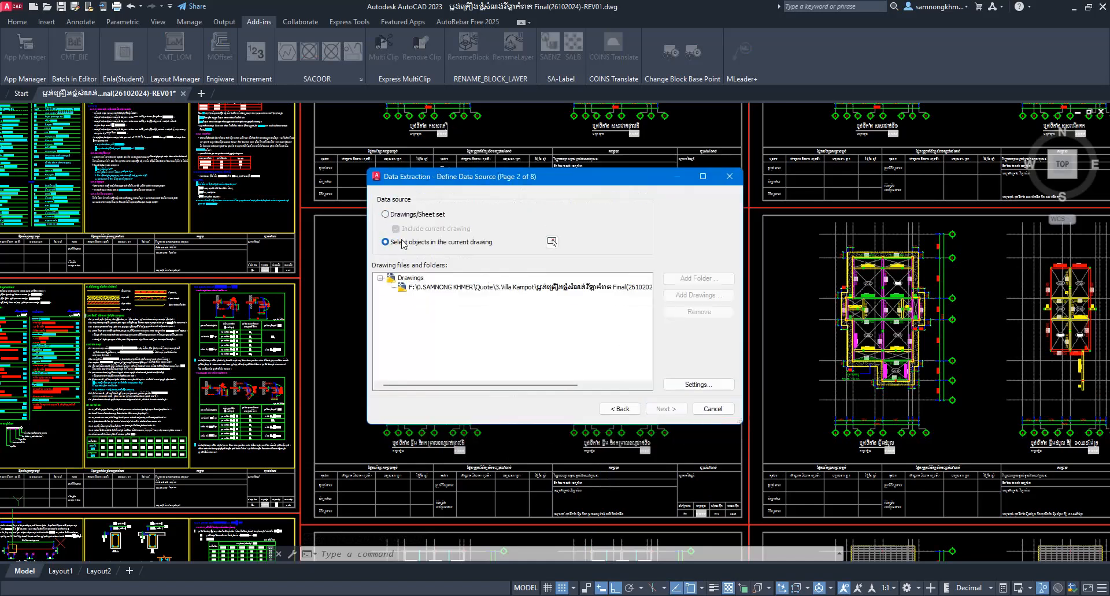
click(552, 243)
scroll(349, 193, down, 8)
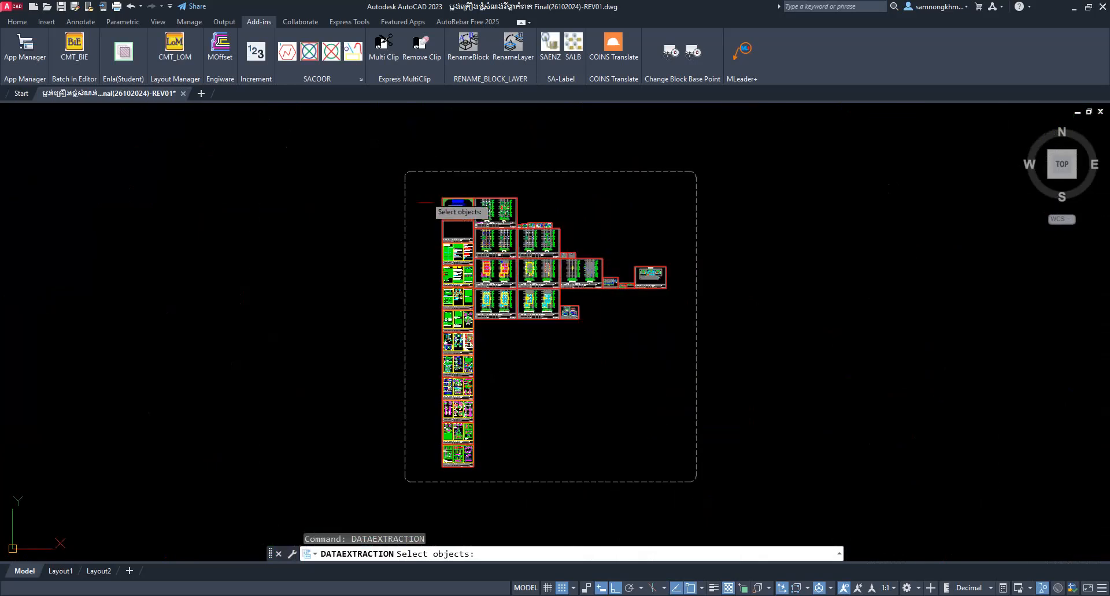
click(349, 193)
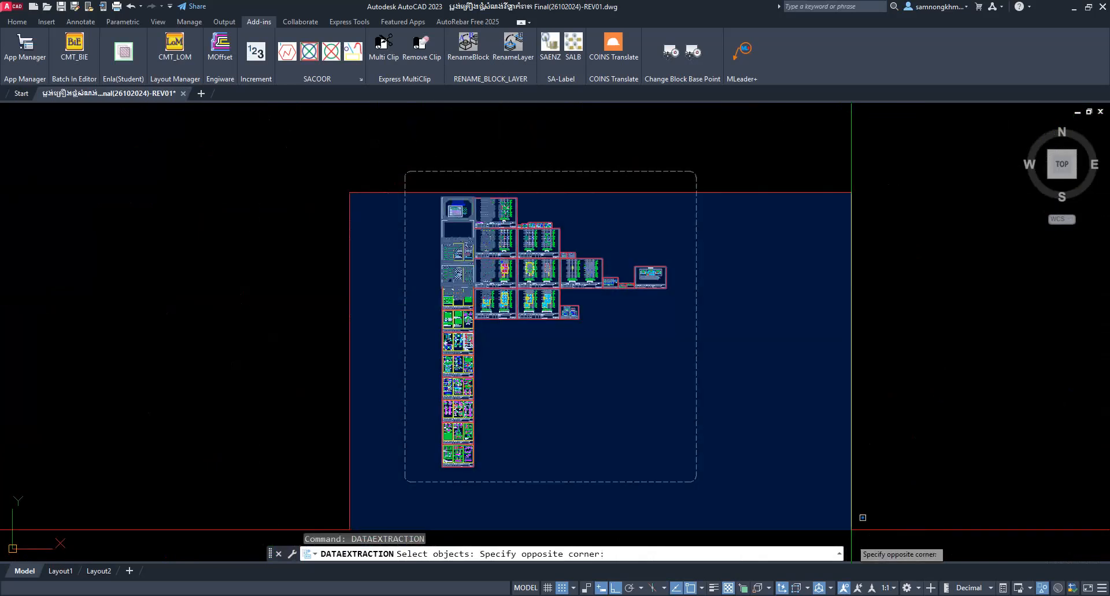
click(827, 513)
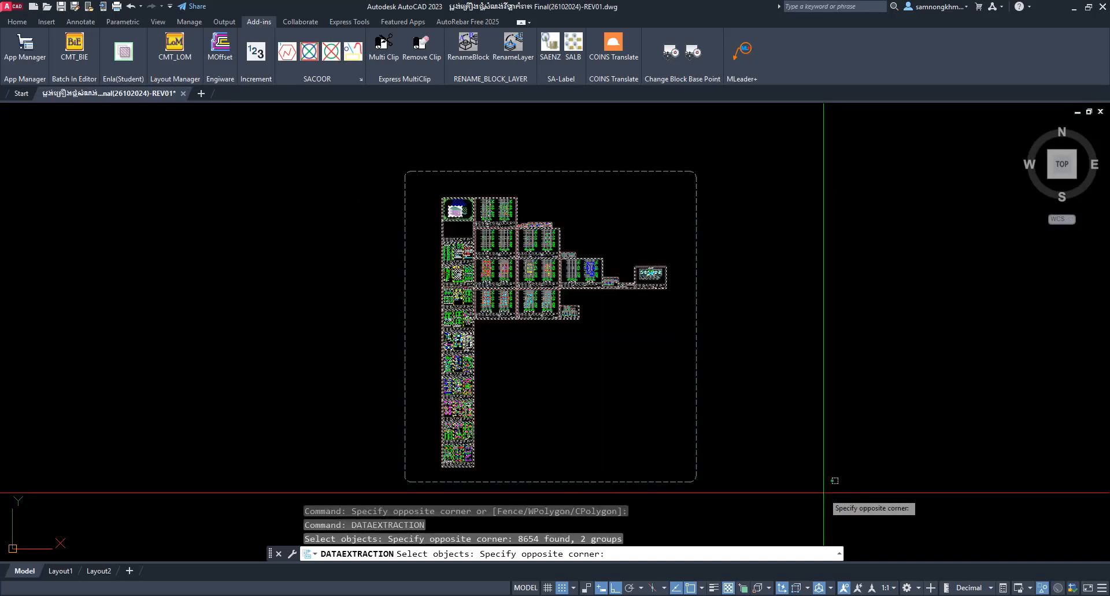
click(823, 495)
click(678, 367)
key(Return)
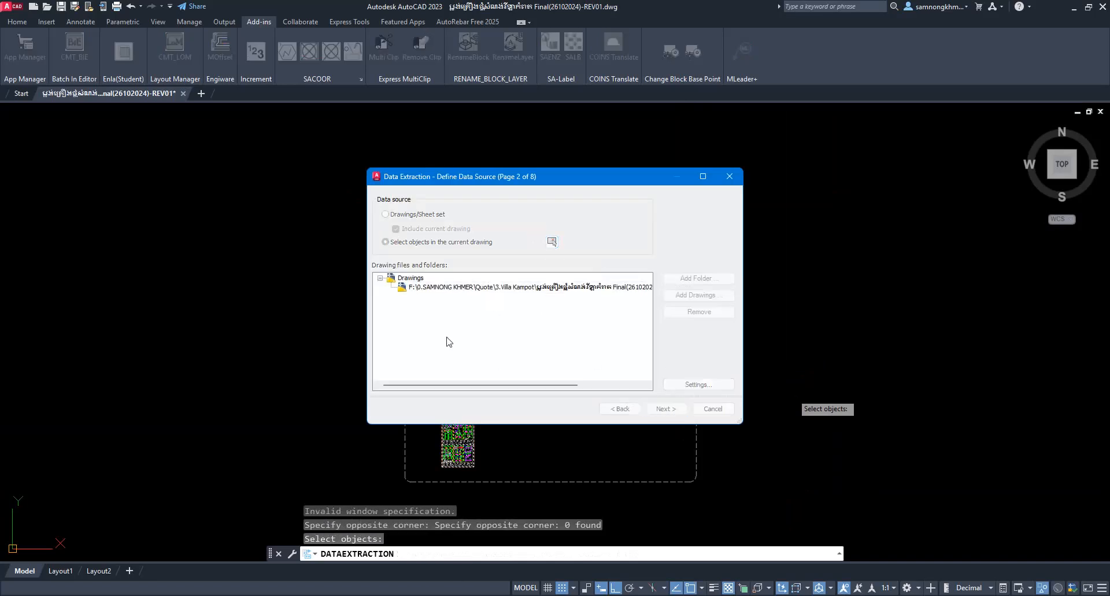
key(Return)
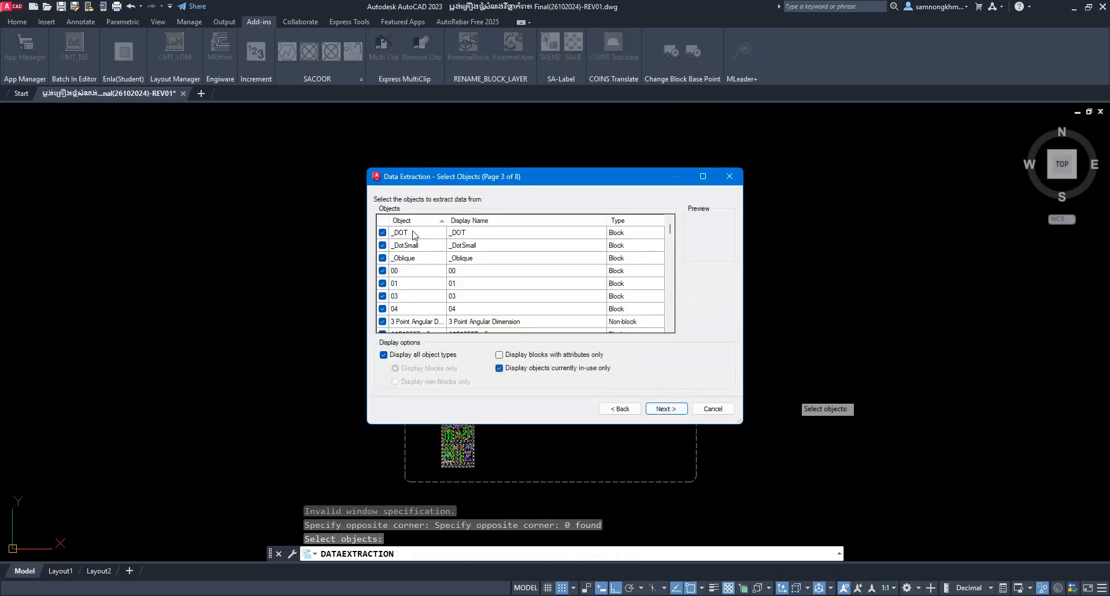
Exclude all listed objects, from _DOT through waterproof, from the data extraction
click(414, 233)
scroll(414, 234, down, 20)
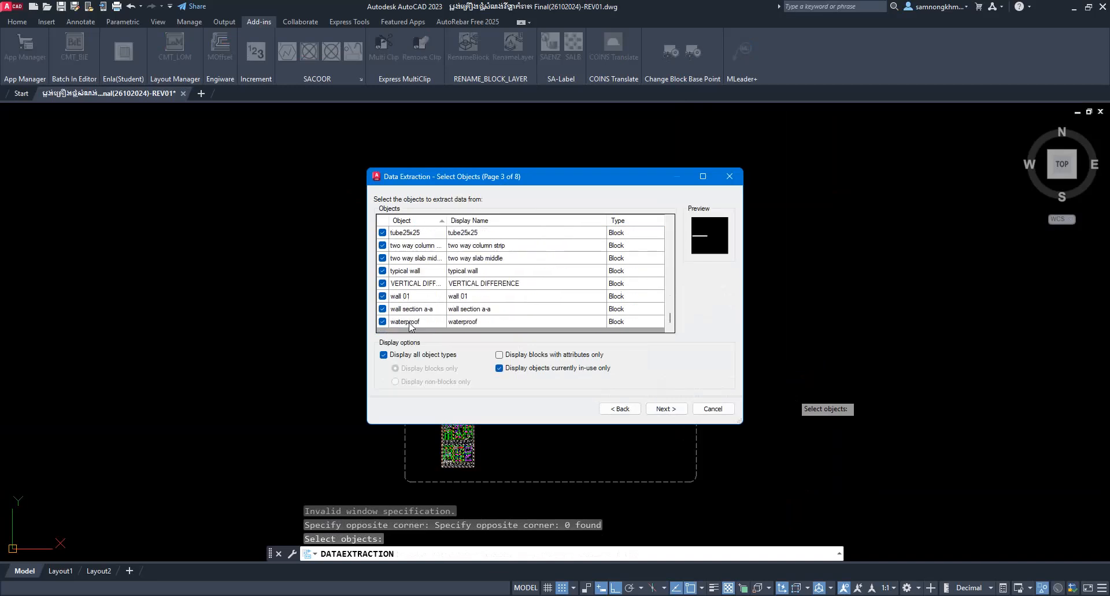
shift+click(408, 323)
click(383, 322)
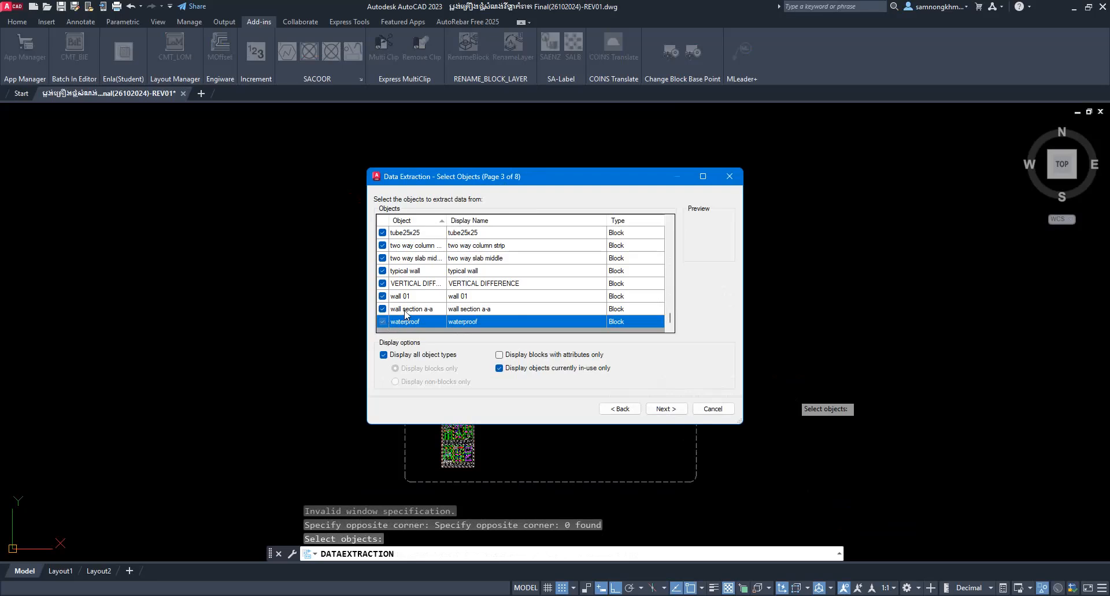
scroll(406, 305, up, 2)
click(481, 283)
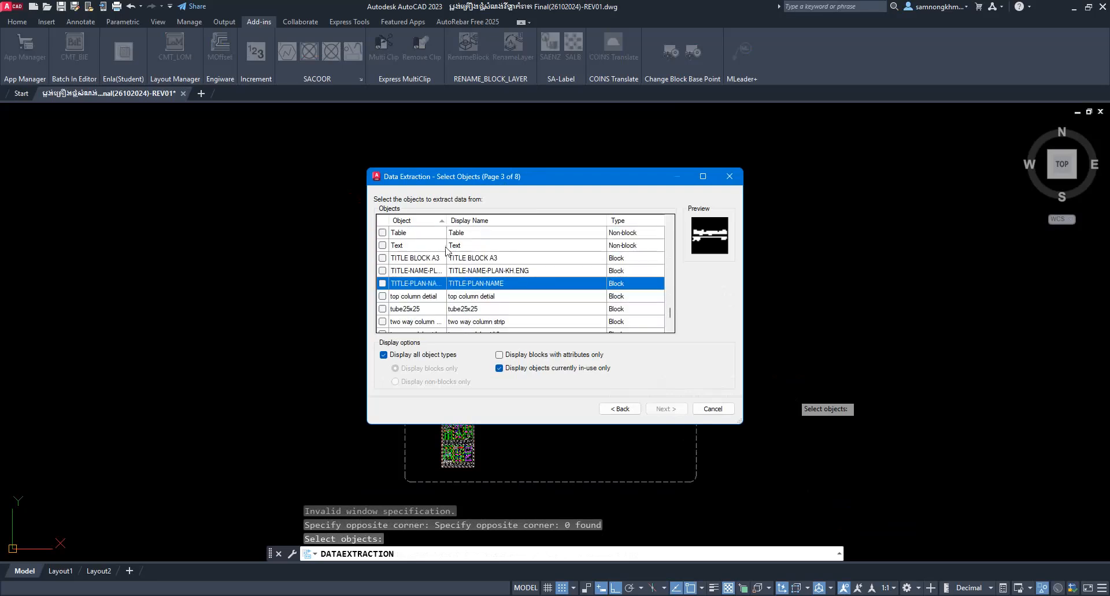
Widen the Object column, include only the TITLE BLOCK A3 block and continue to the property selection
drag(449, 217, 492, 218)
click(403, 260)
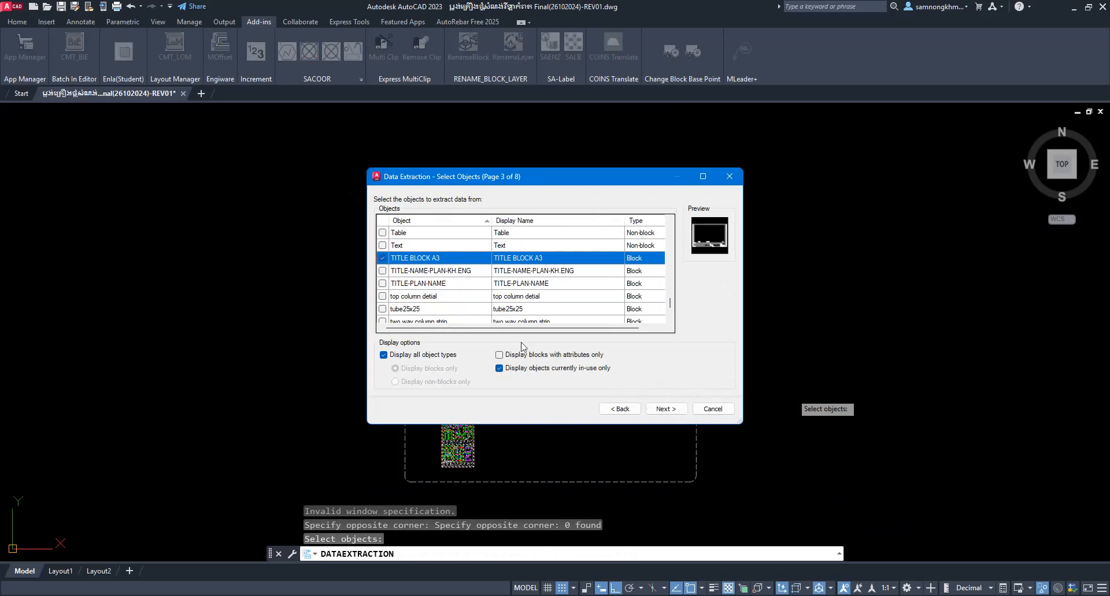
click(664, 409)
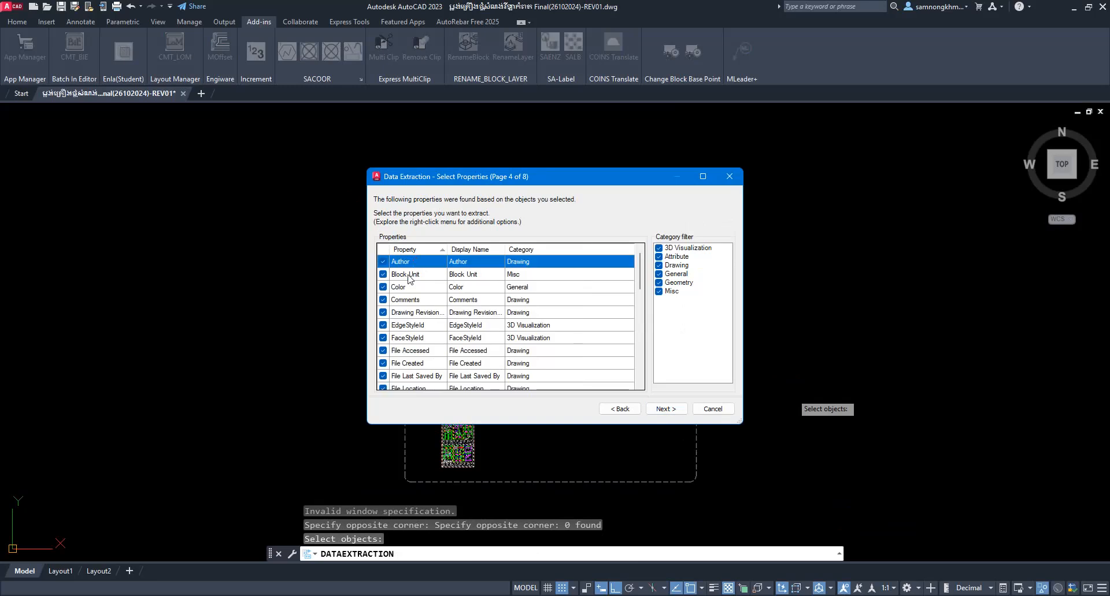
Exclude all listed properties, from Author through VisualStyleId, from the extraction
scroll(393, 349, down, 10)
shift+click(407, 379)
click(381, 377)
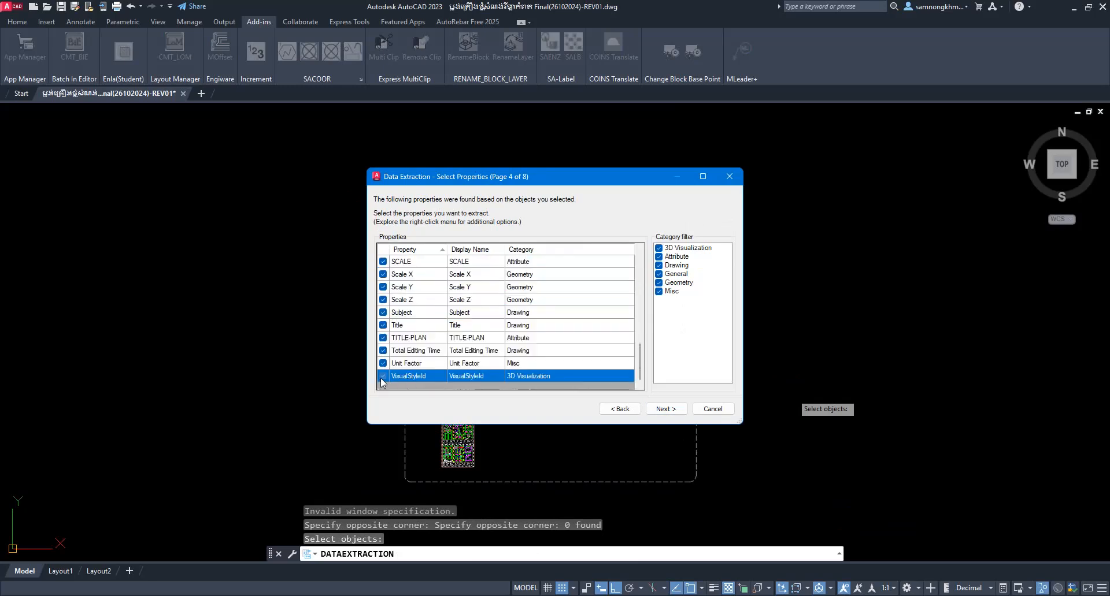
click(506, 349)
Include the TITLE-PLAN, SCALE and PAGE attributes and continue to refining the extracted data
click(383, 338)
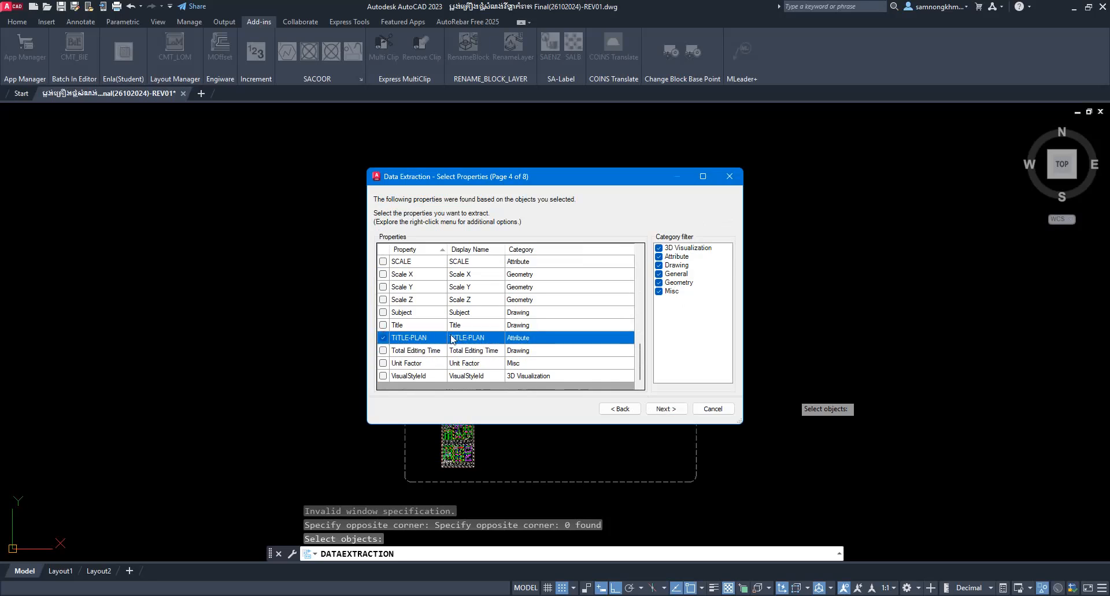
click(383, 261)
scroll(419, 306, up, 2)
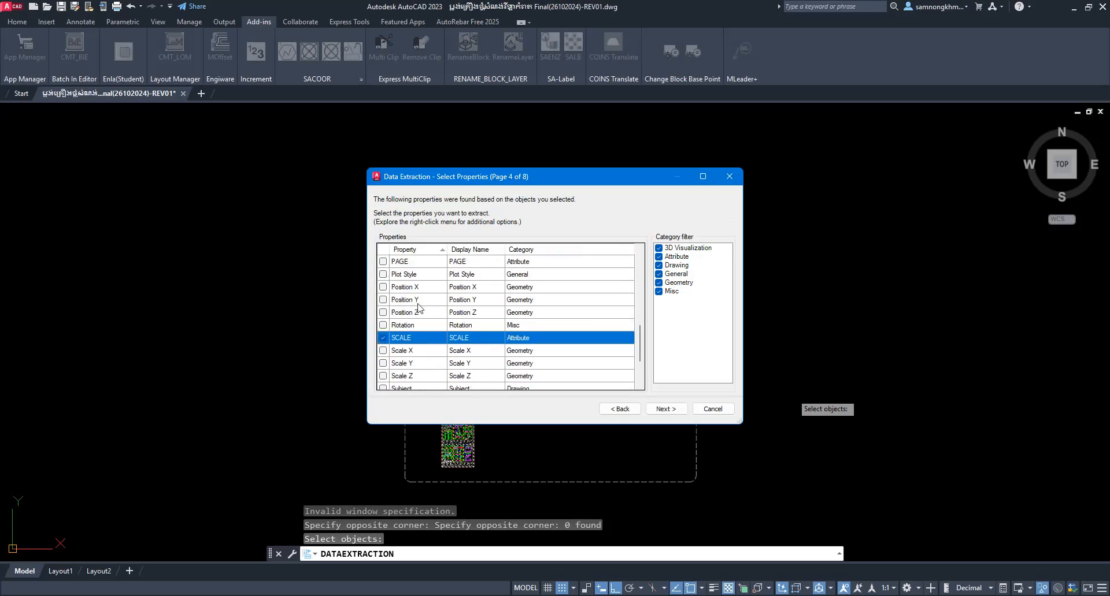
click(383, 262)
click(669, 411)
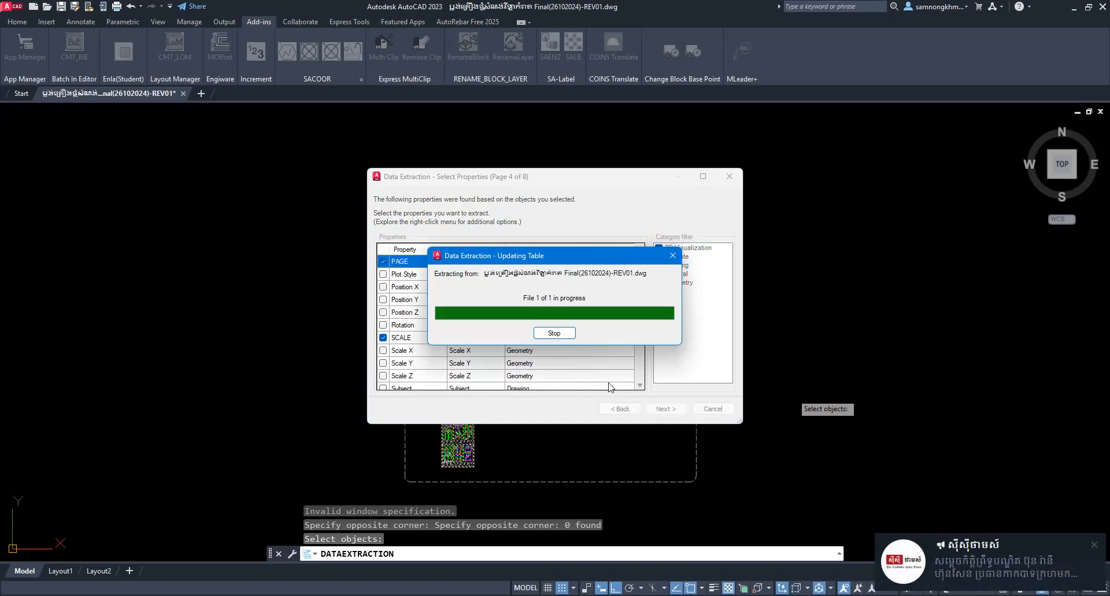
click(1093, 546)
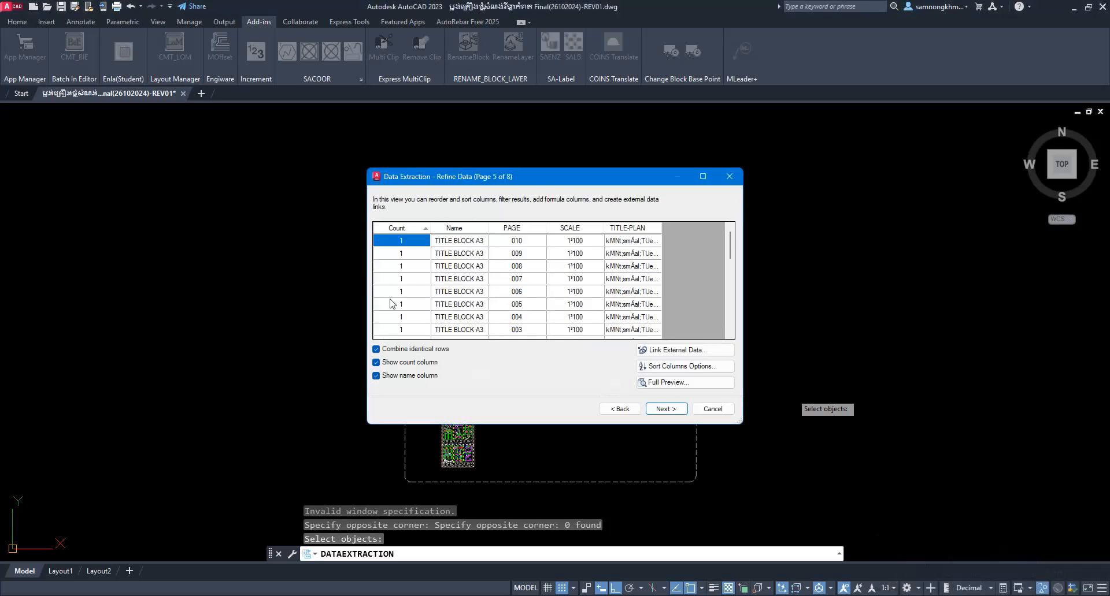
Hide the name column, order the remaining columns as Count, TITLE-PLAN, SCALE, PAGE, sort by PAGE ascending and continue to the output options
click(403, 377)
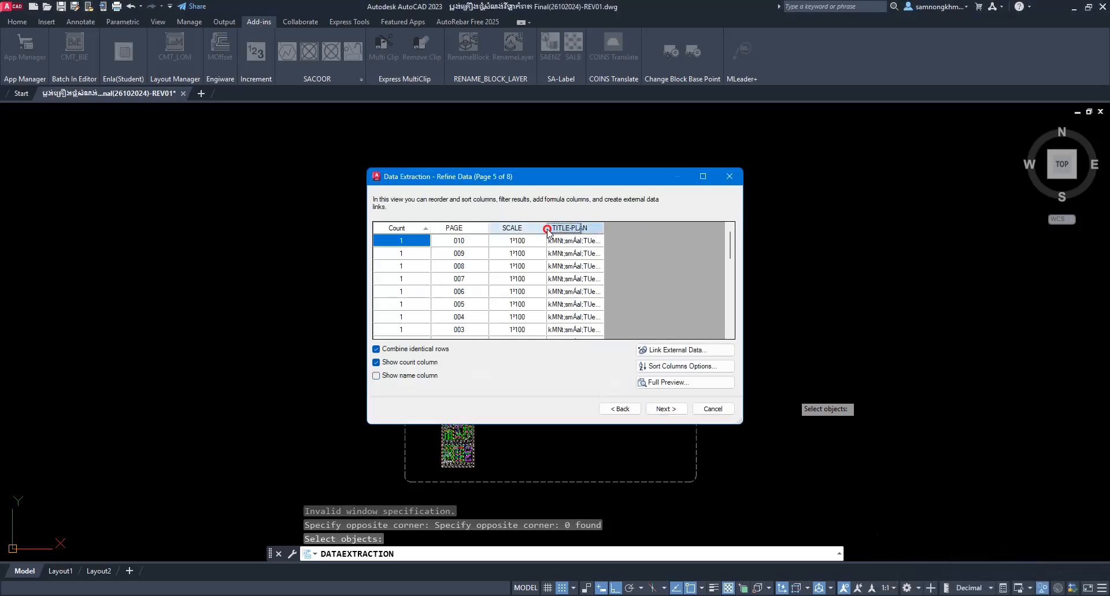
drag(548, 230, 458, 243)
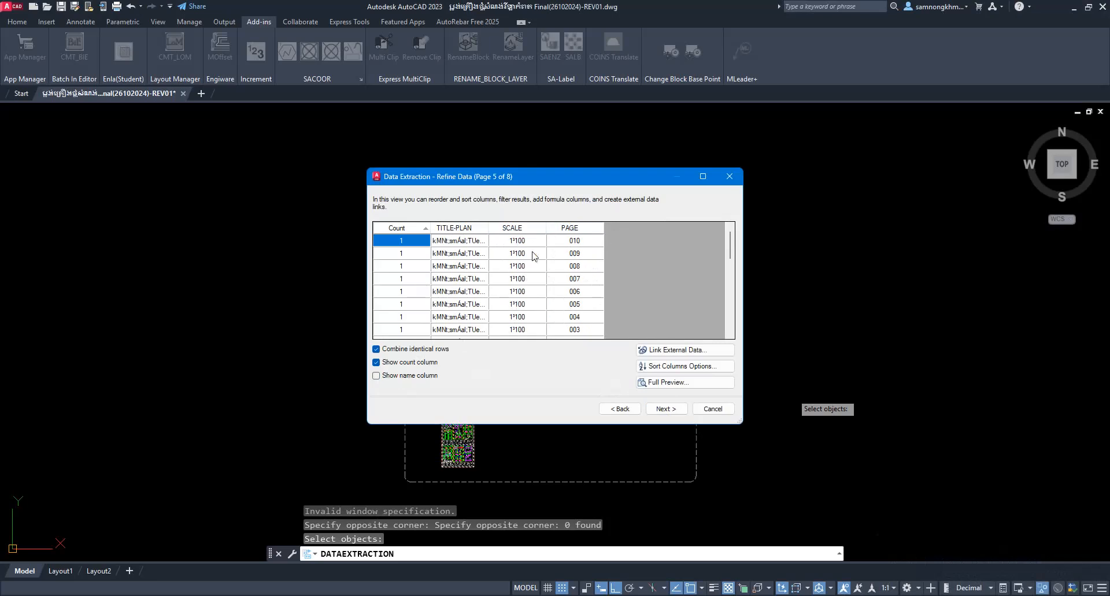
scroll(575, 290, down, 4)
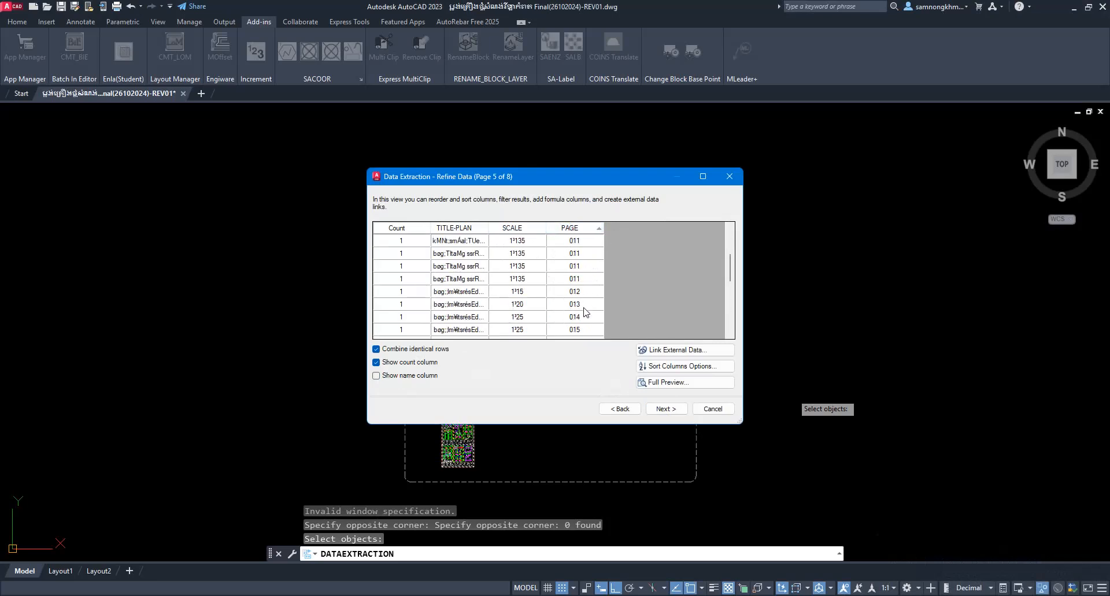
click(663, 408)
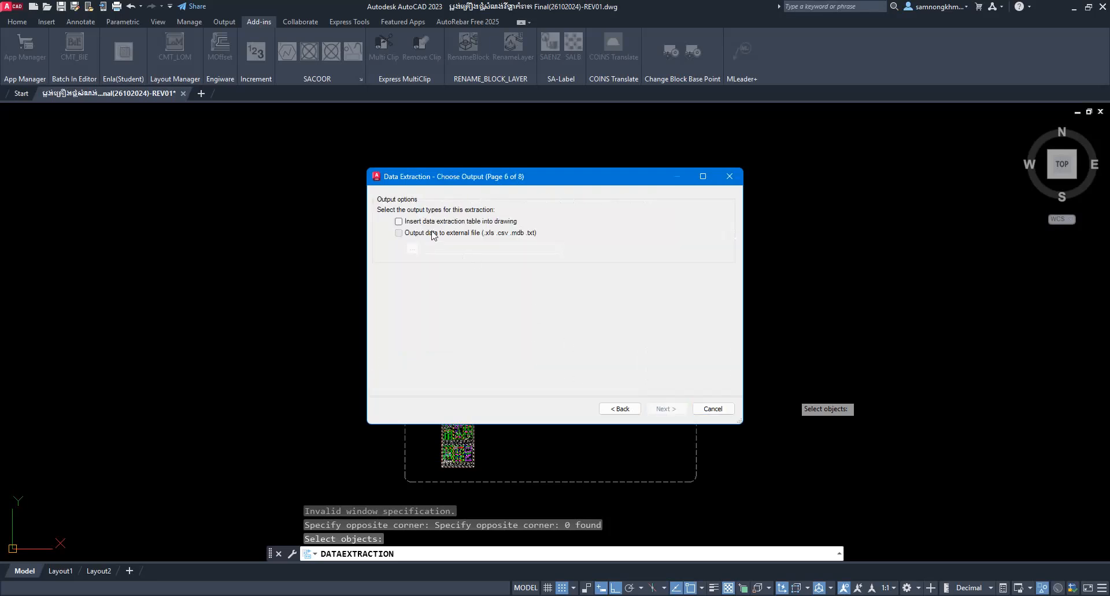
Output the extraction as a drawing table and an external .xls file, and insert the table beside the title sheets
click(666, 410)
click(665, 410)
click(659, 409)
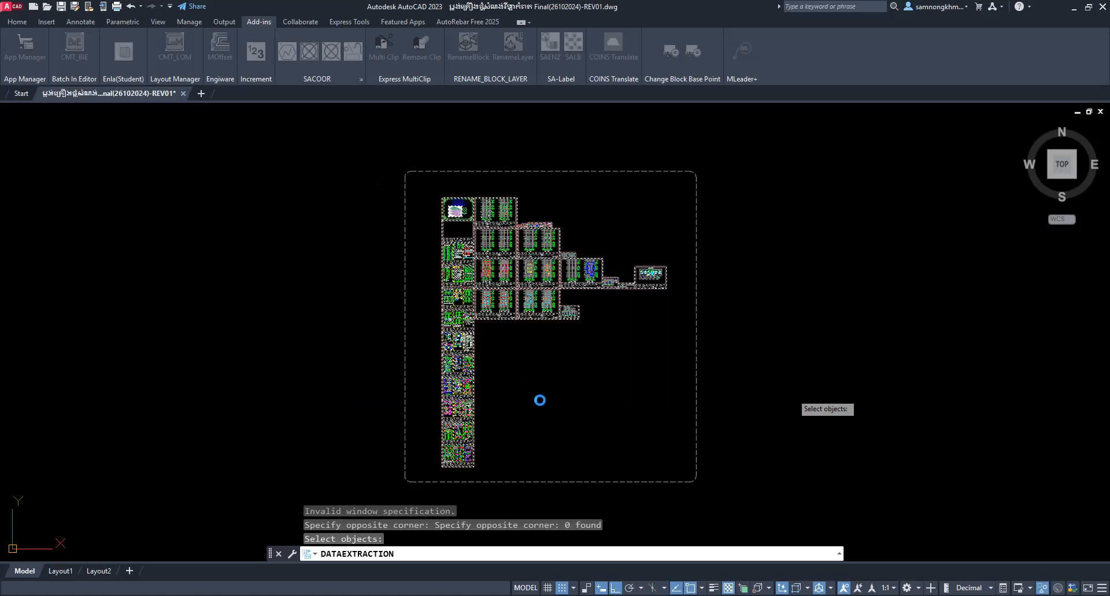
scroll(391, 311, up, 12)
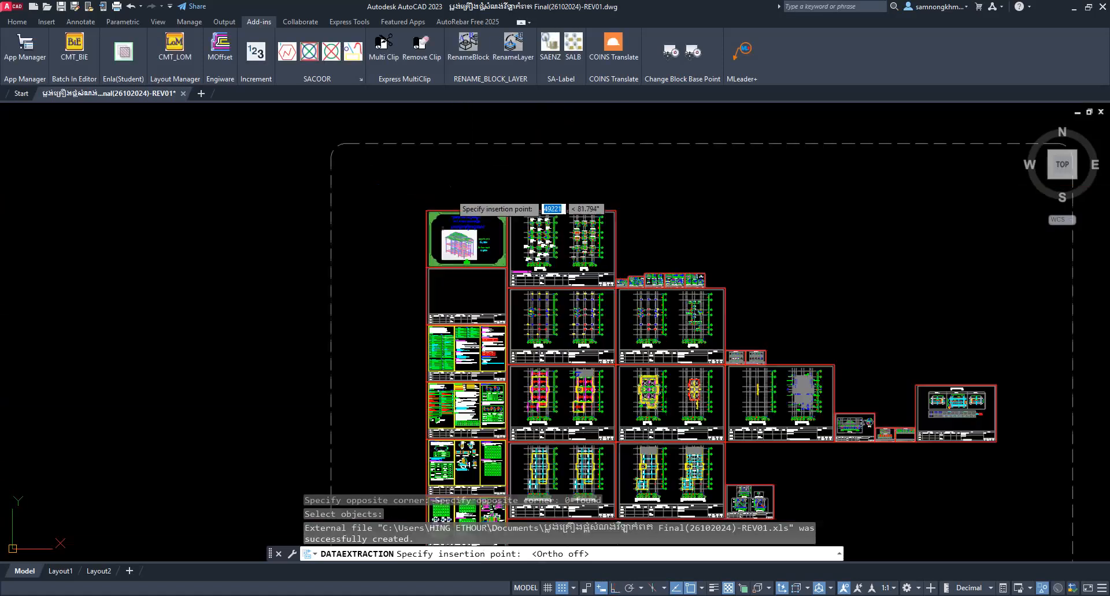
click(391, 311)
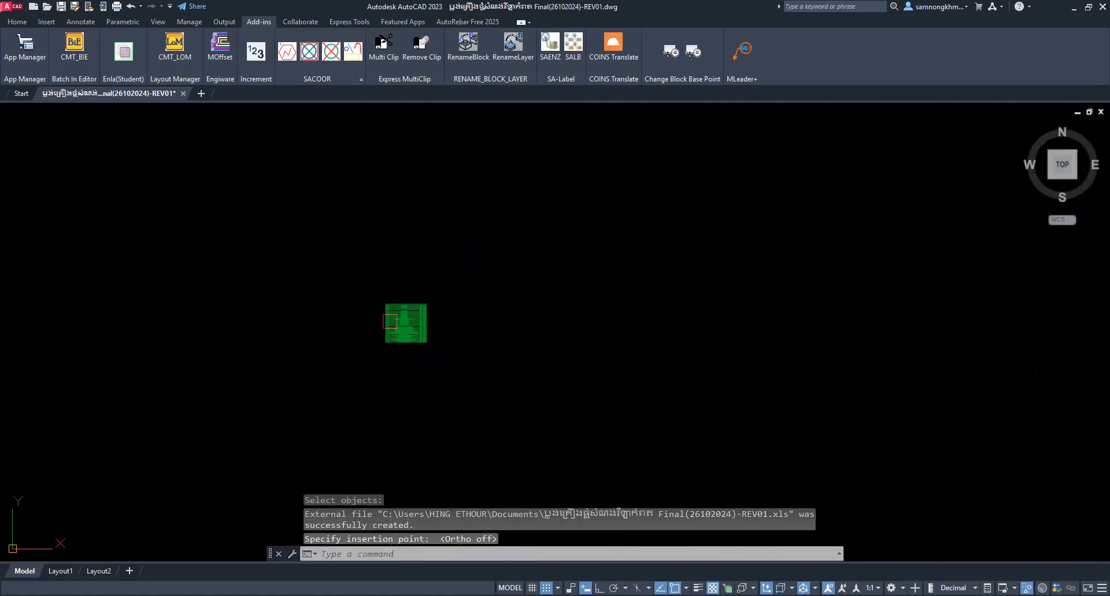
Scale the inserted table by a factor of 200 about its lower-left corner
scroll(384, 289, up, 5)
scroll(454, 218, down, 2)
scroll(504, 267, up, 4)
scroll(504, 267, down, 5)
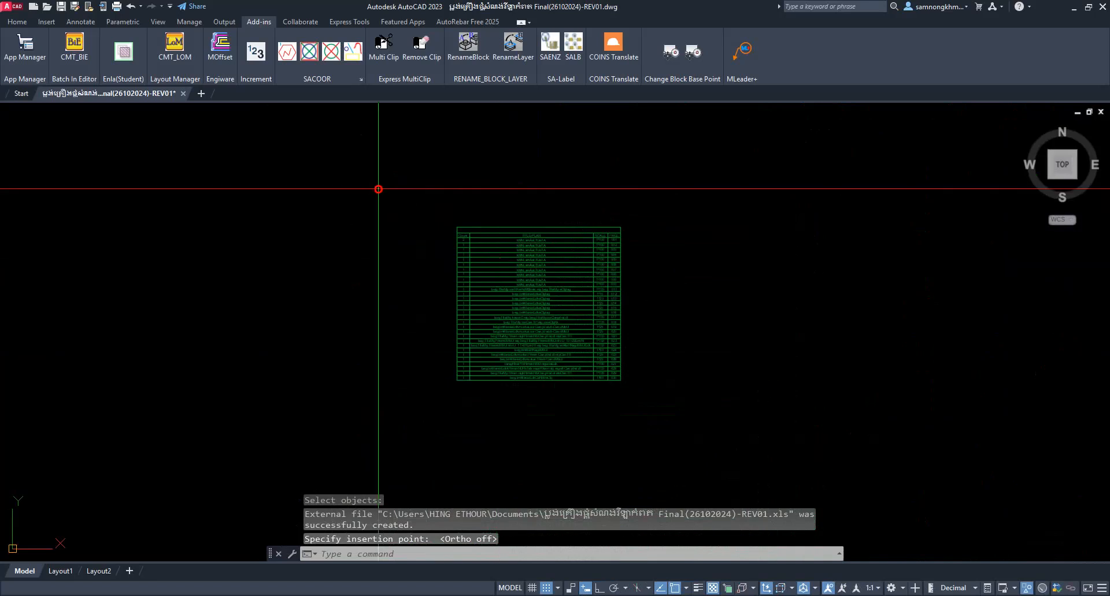
click(376, 188)
click(688, 408)
text(sc)
key(Return)
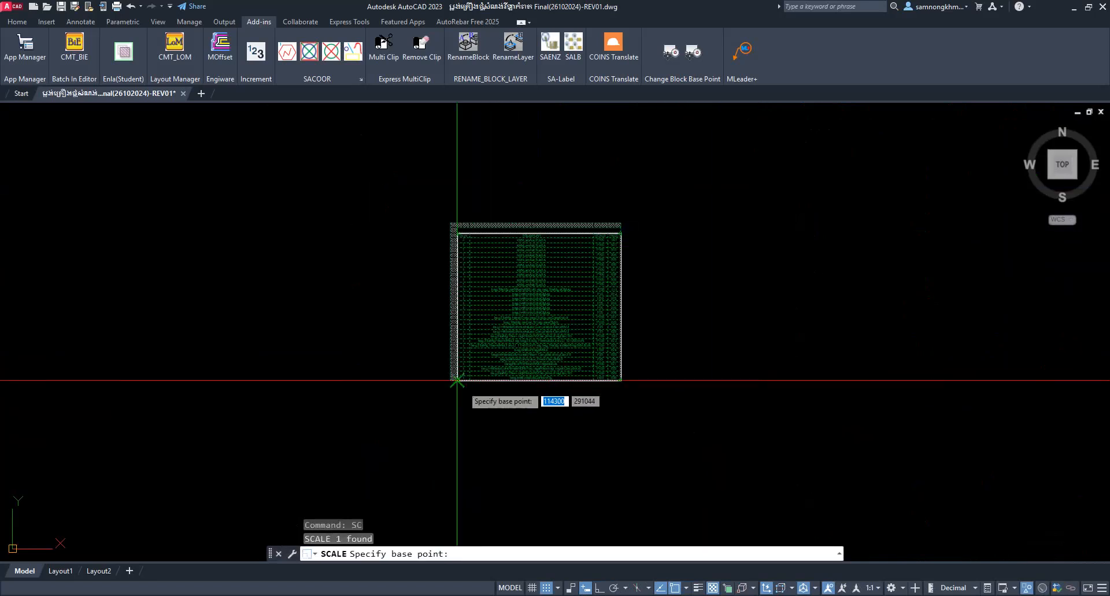
click(456, 381)
key(Return)
Scale the oversized table down by a factor of 50/100 about its lower-left corner
scroll(605, 432, down, 15)
click(753, 428)
click(742, 419)
scroll(715, 413, up, 3)
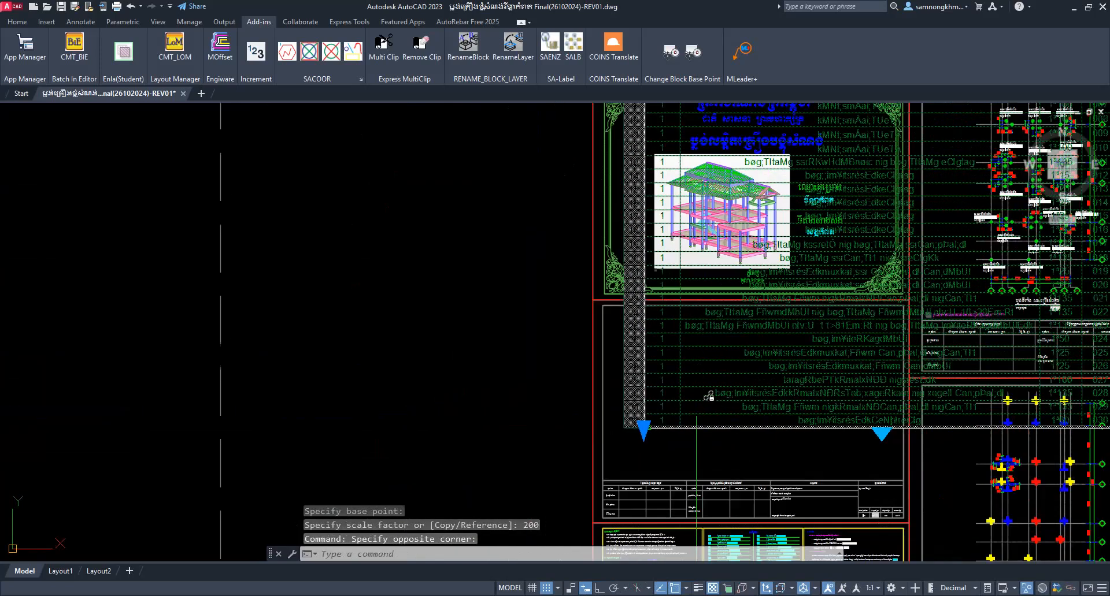
scroll(694, 412, down, 3)
key(Return)
scroll(669, 430, up, 5)
click(646, 407)
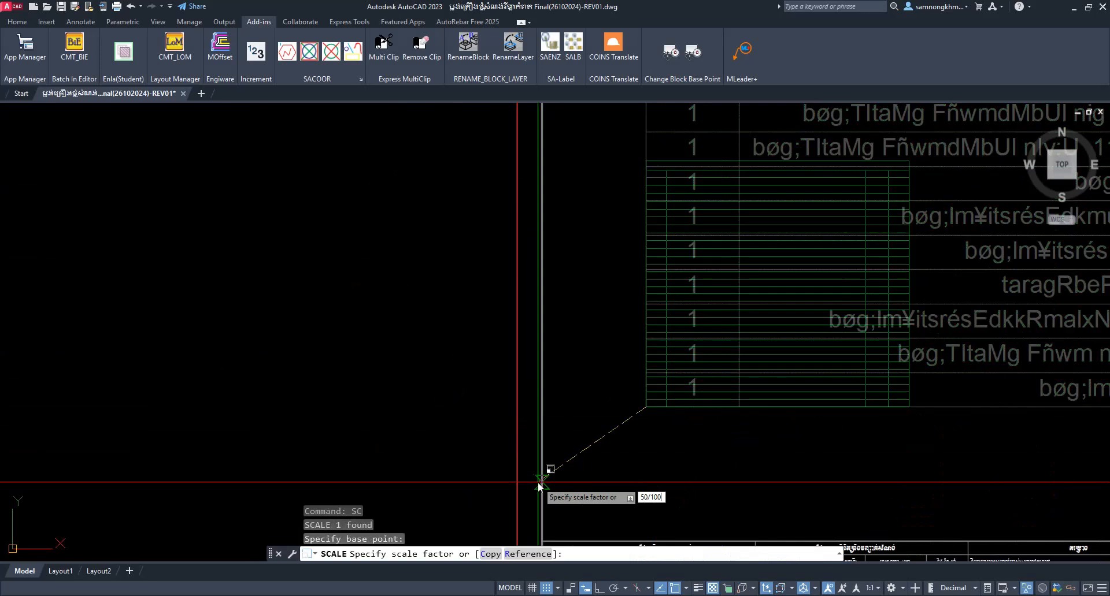
key(Return)
Halve the table's size once more with a 50/100 scale factor from the same corner
click(782, 439)
click(708, 353)
scroll(716, 413, down, 5)
text(SC)
key(Return)
scroll(680, 421, up, 5)
click(663, 367)
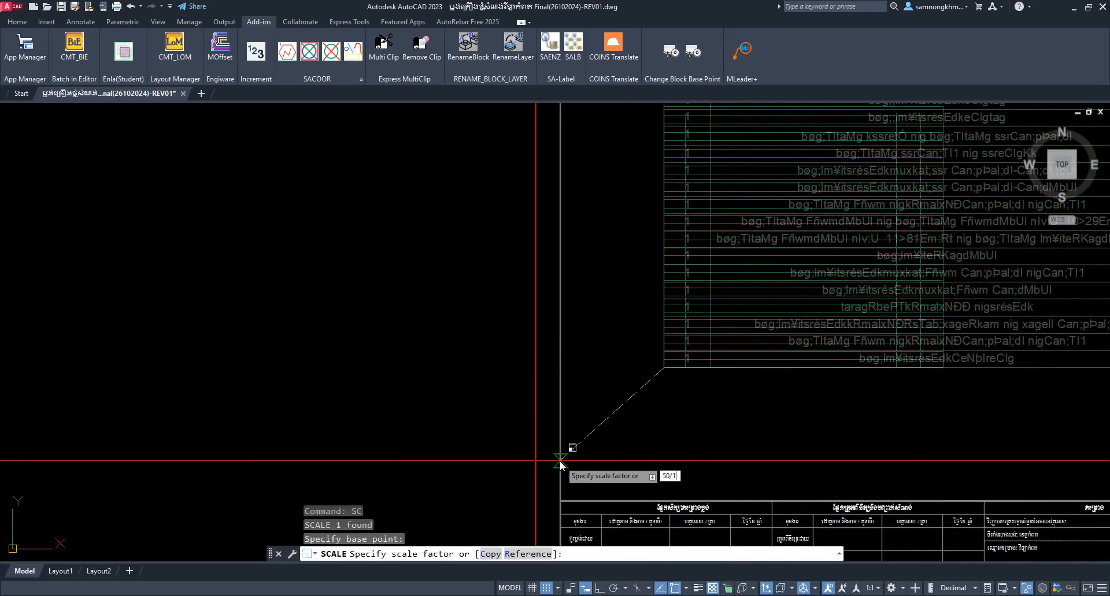
key(Return)
Select the plan title cell in row 27 of the table and open its properties
middle_drag(887, 388, 804, 398)
click(956, 408)
click(718, 285)
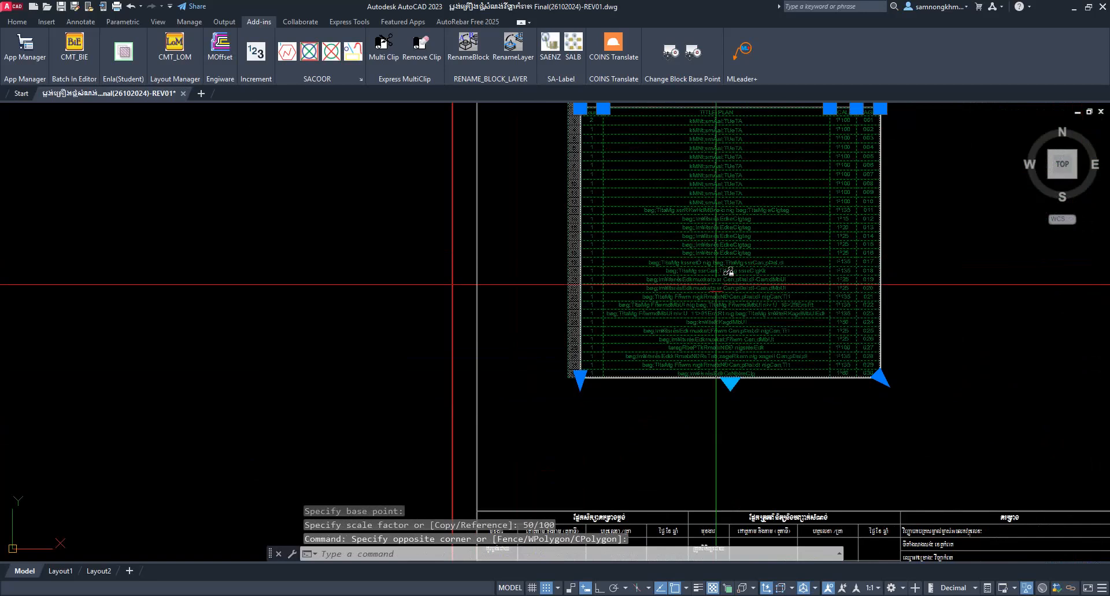
scroll(670, 325, up, 4)
scroll(685, 338, up, 4)
key(Escape)
click(703, 328)
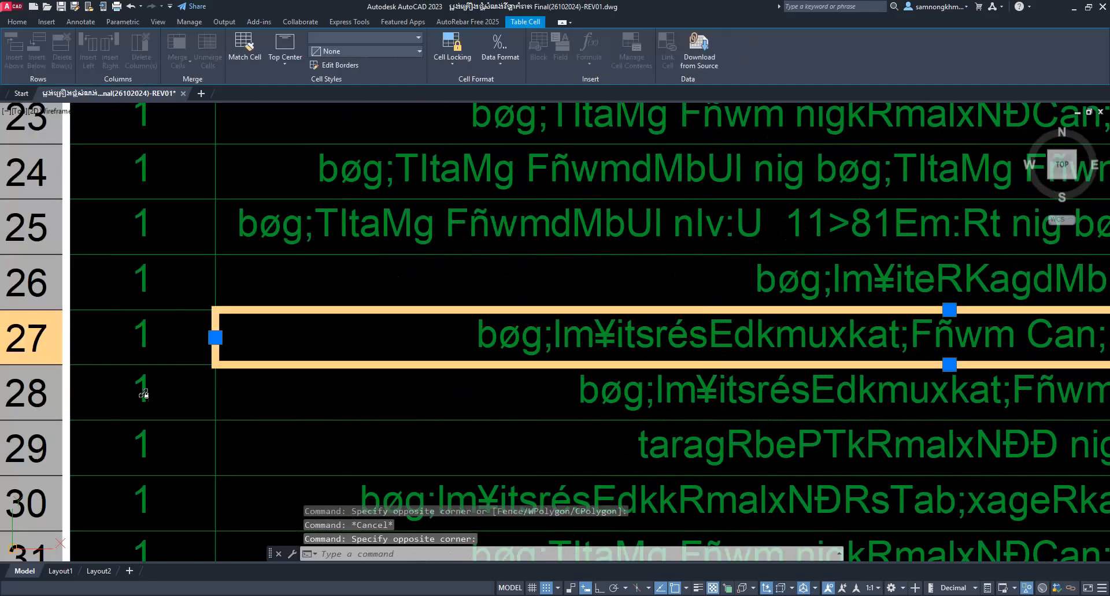
key(ctrl+1)
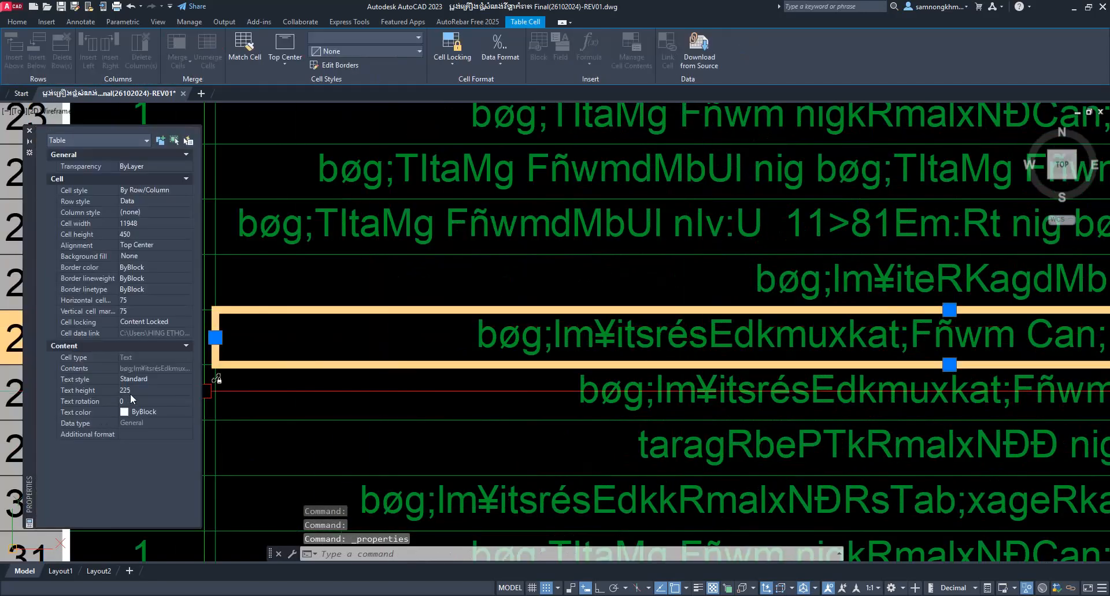
Examine the whole table's properties and look over its header and data rows
scroll(360, 363, down, 8)
key(Escape)
click(664, 441)
click(538, 289)
middle_drag(536, 280, 653, 344)
scroll(577, 212, up, 4)
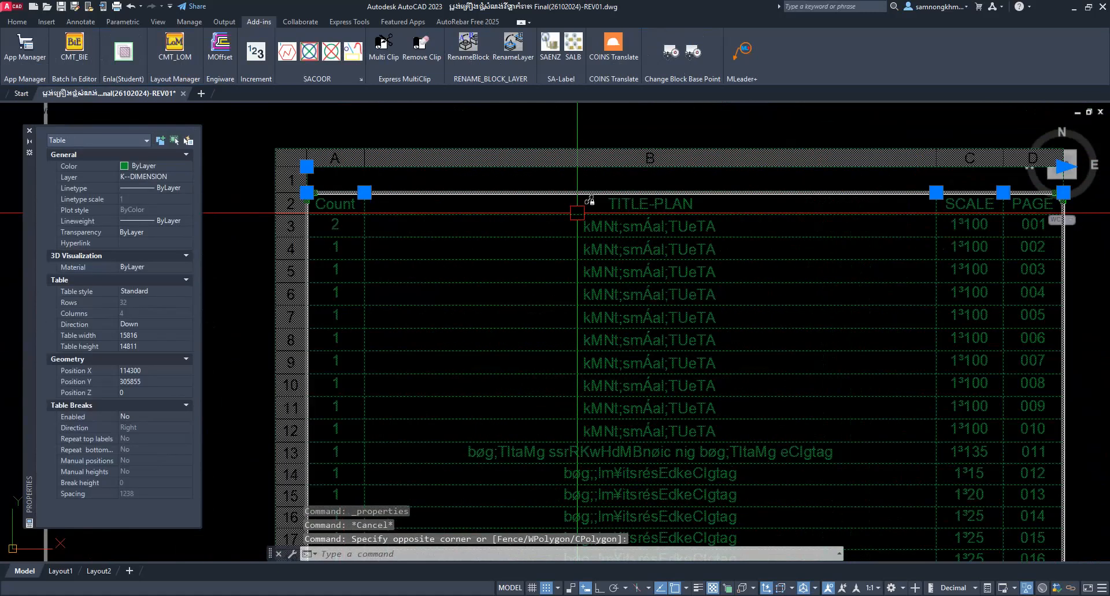
scroll(613, 243, down, 5)
scroll(775, 321, down, 2)
middle_drag(775, 322, 516, 220)
scroll(833, 474, up, 4)
middle_drag(833, 474, 691, 399)
scroll(694, 440, up, 8)
scroll(661, 434, down, 6)
scroll(553, 298, up, 10)
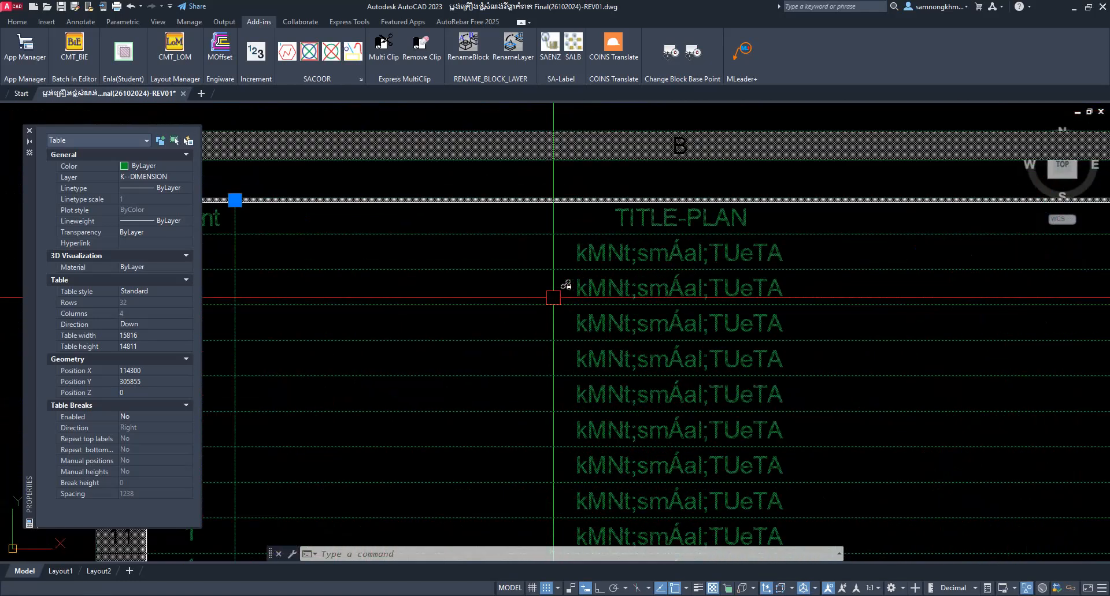
click(553, 298)
middle_drag(389, 252, 709, 270)
key(Escape)
key(Escape)
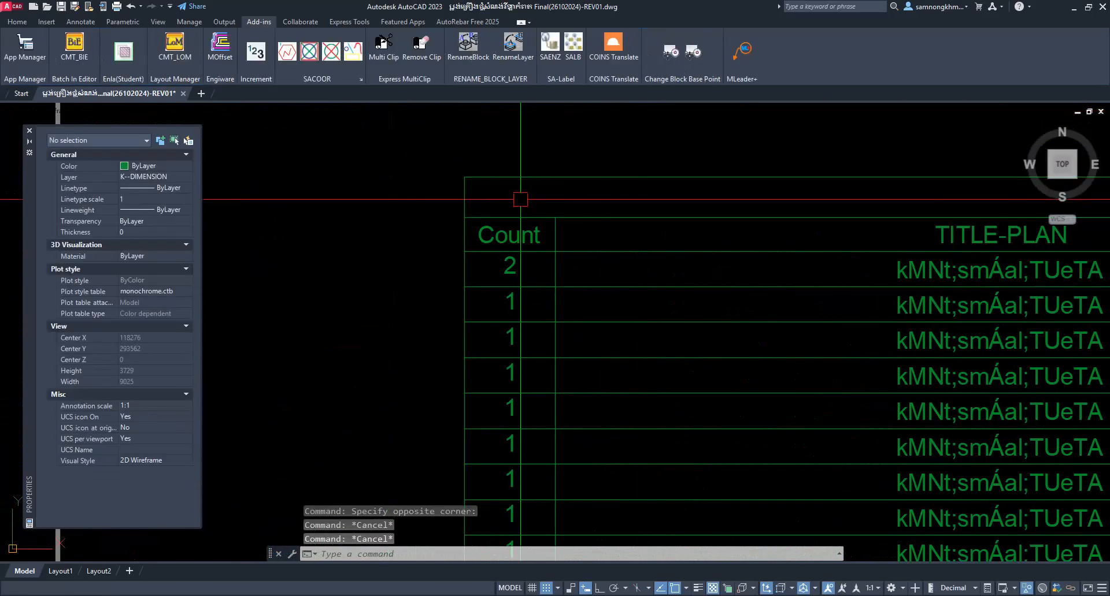
Set the text style of all table cells, from the top row through page 030, to Limon S1
click(520, 199)
scroll(523, 199, down, 6)
scroll(778, 455, up, 4)
middle_drag(777, 455, 703, 300)
scroll(717, 301, up, 2)
shift+click(757, 278)
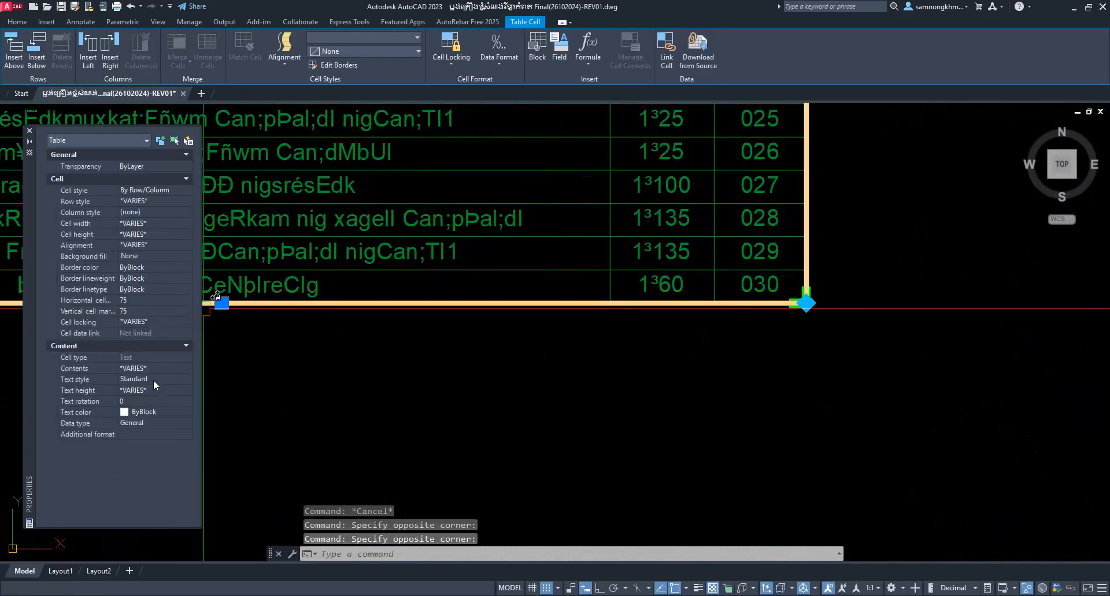
click(154, 380)
click(145, 410)
scroll(667, 322, down, 5)
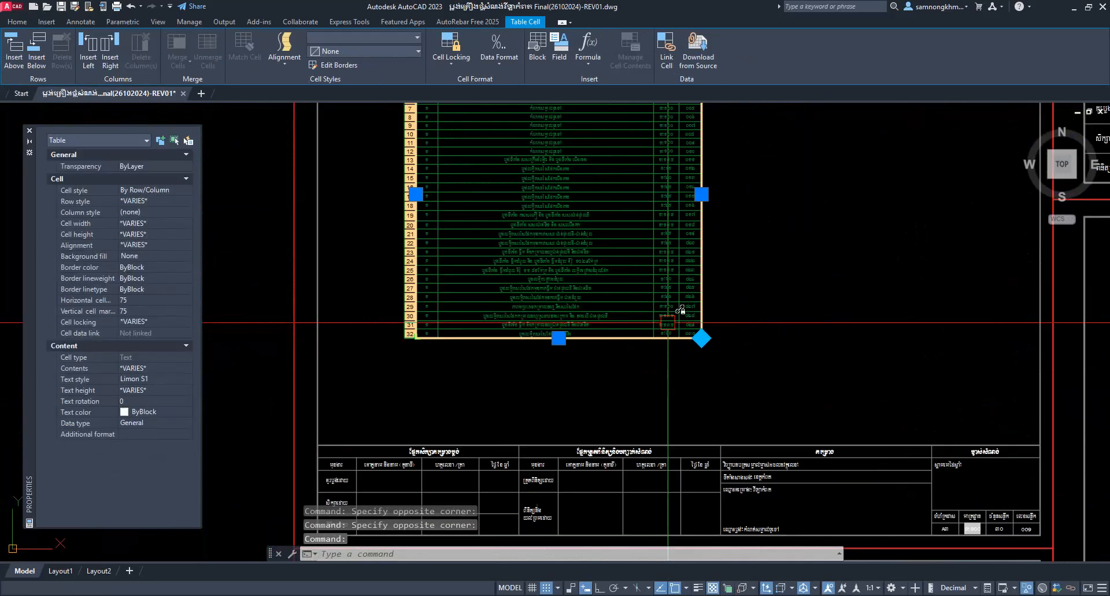
key(Escape)
Align the cells of the TITLE-PLAN column, from the header through row 32, to Middle Left
scroll(665, 370, up, 7)
click(627, 402)
scroll(650, 462, down, 7)
scroll(574, 198, up, 2)
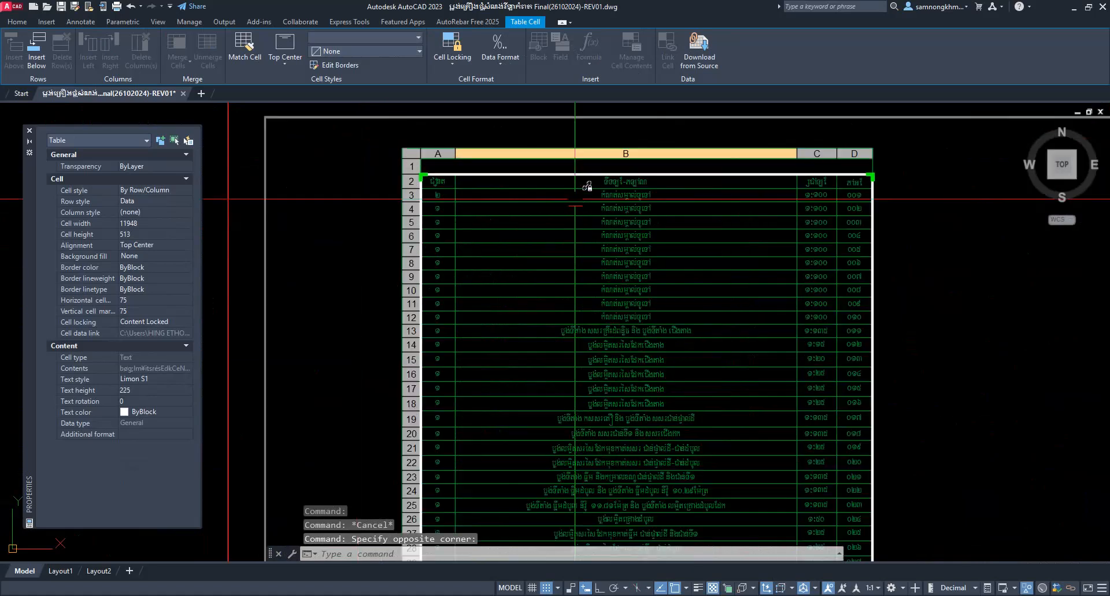
scroll(574, 199, up, 4)
shift+click(573, 168)
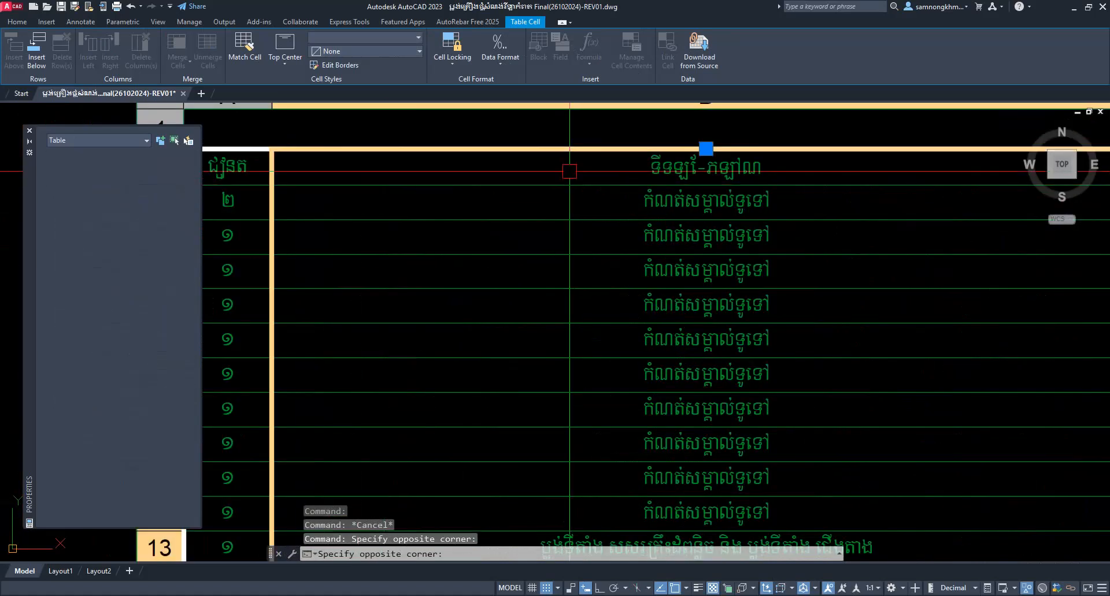
click(276, 68)
click(292, 122)
scroll(715, 300, down, 5)
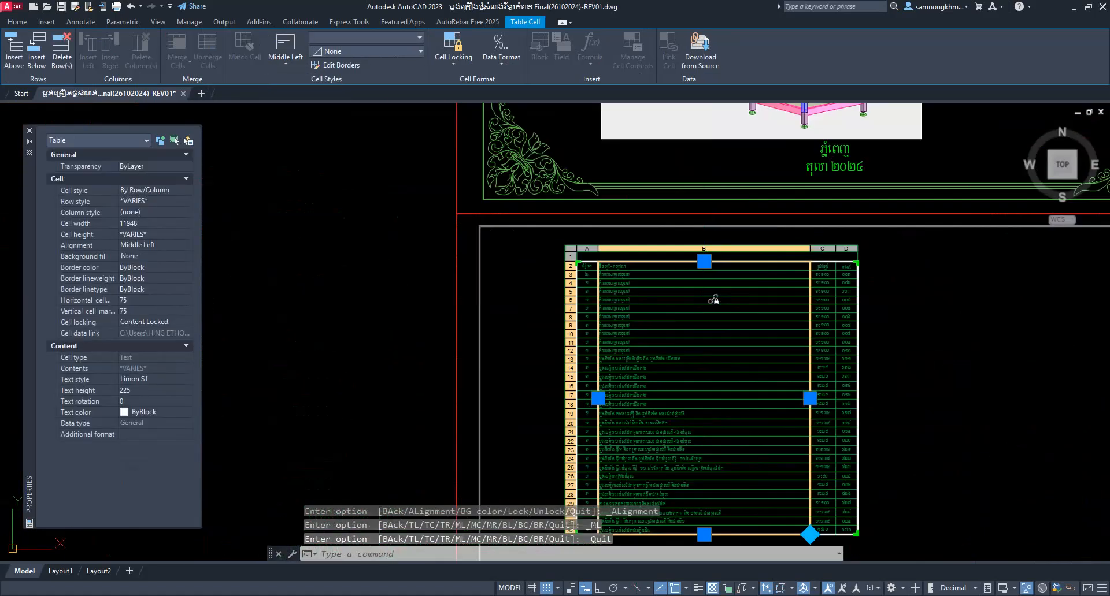
key(Escape)
Review the plan titles, scales and page numbers throughout the reformatted table
scroll(620, 398, up, 6)
middle_drag(1064, 313, 595, 413)
scroll(595, 414, down, 2)
middle_drag(837, 392, 756, 543)
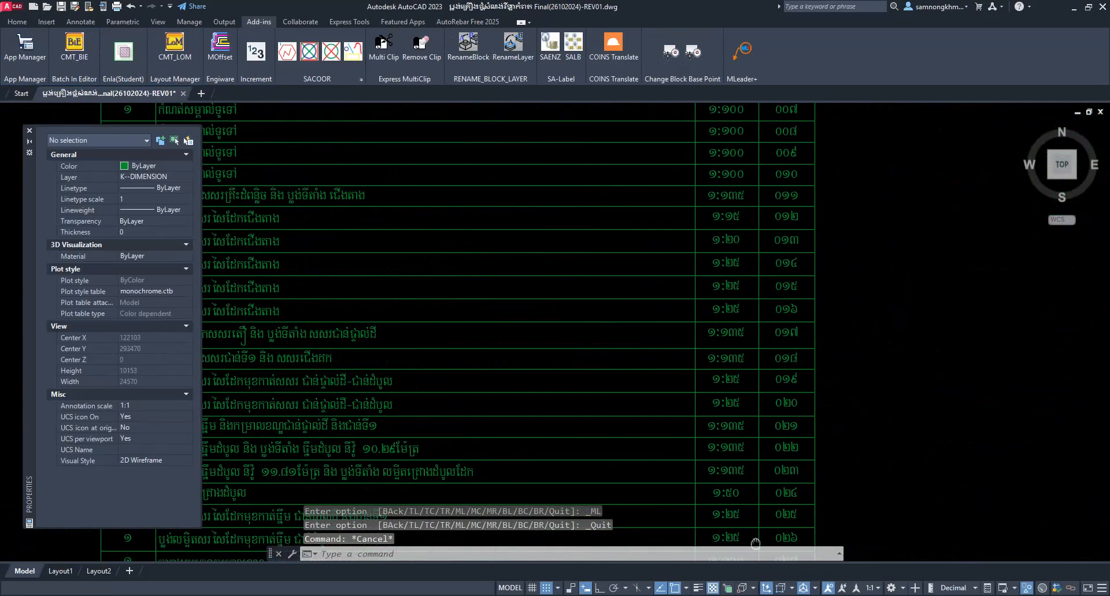
scroll(773, 361, down, 2)
middle_drag(478, 124, 569, 371)
scroll(551, 379, up, 3)
scroll(492, 352, down, 1)
scroll(462, 324, down, 1)
scroll(438, 328, up, 1)
scroll(438, 327, down, 1)
scroll(378, 342, up, 1)
scroll(371, 316, up, 2)
scroll(389, 310, down, 3)
scroll(409, 315, up, 2)
scroll(433, 299, down, 4)
middle_drag(478, 400, 548, 205)
middle_drag(505, 151, 525, 347)
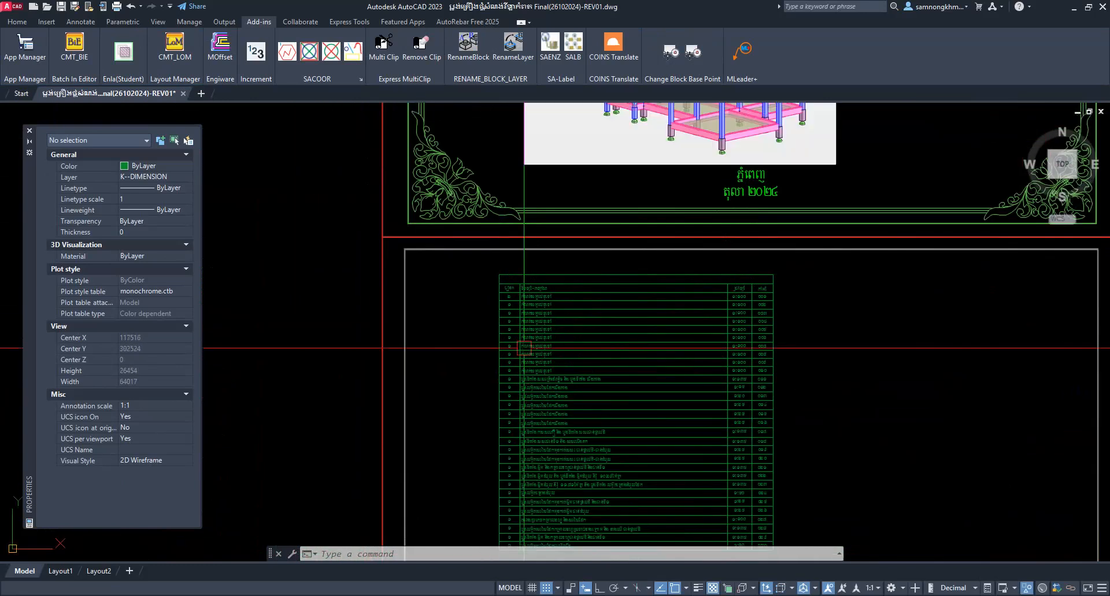
Unlock the Count column cells in rows 3 to 32 and clear their contents
scroll(523, 328, up, 5)
click(473, 183)
click(480, 204)
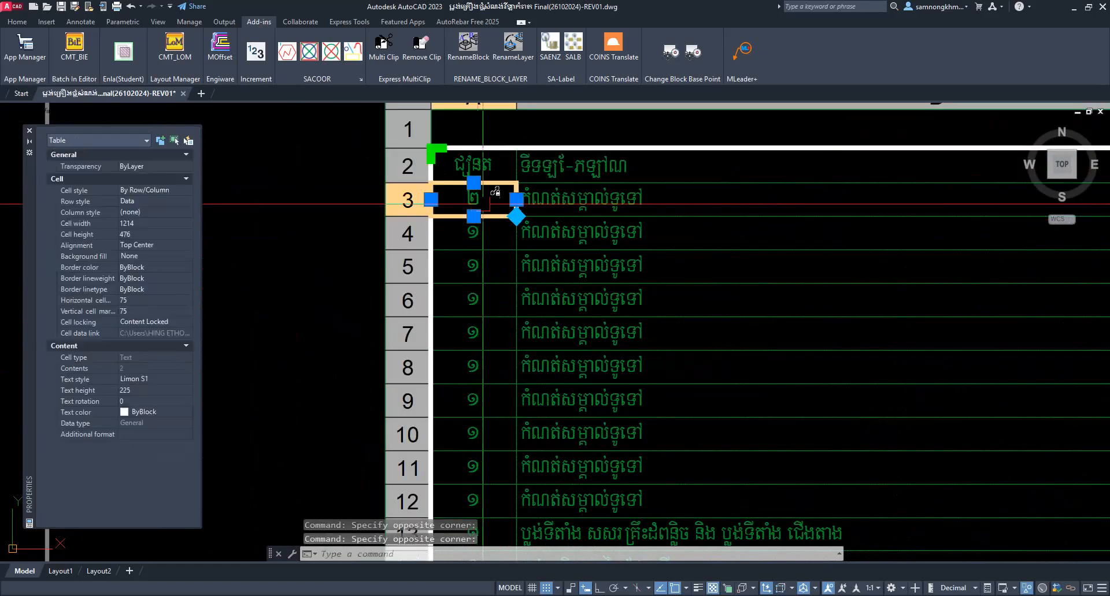
scroll(498, 203, down, 3)
scroll(508, 444, up, 5)
shift+click(457, 475)
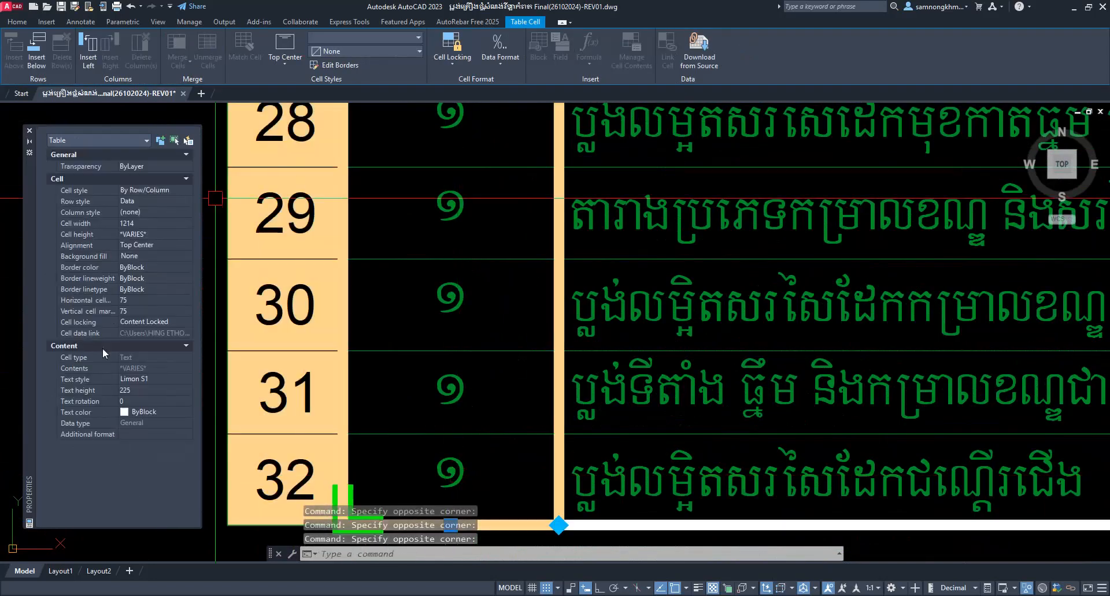
click(149, 322)
click(147, 333)
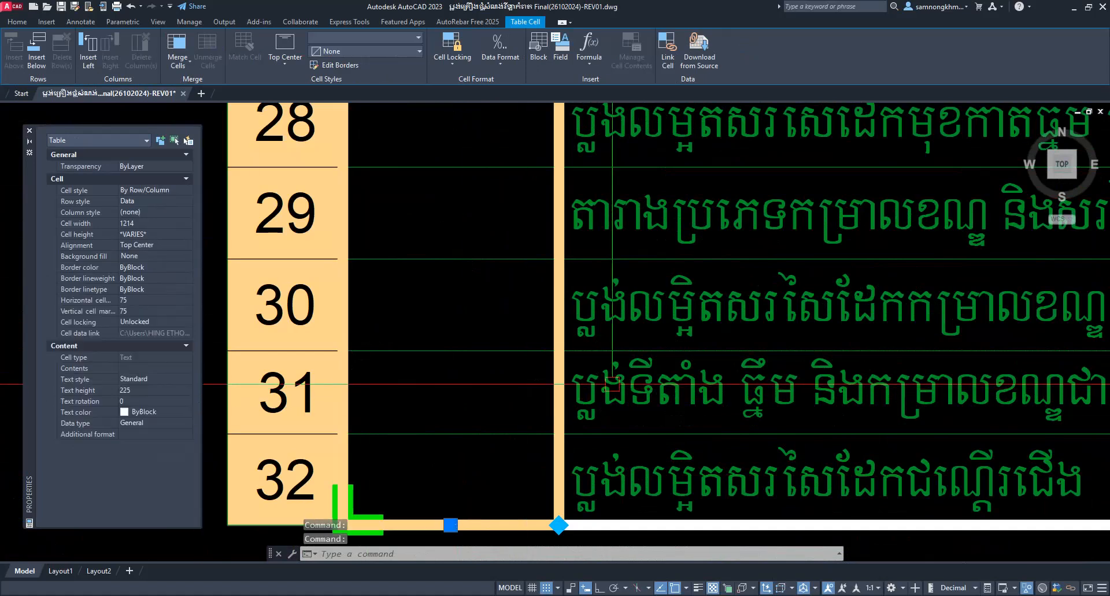
scroll(587, 433, down, 5)
scroll(585, 258, up, 5)
key(Escape)
Enter 1 and 2 in rows 3 and 4 of the Count column
click(572, 210)
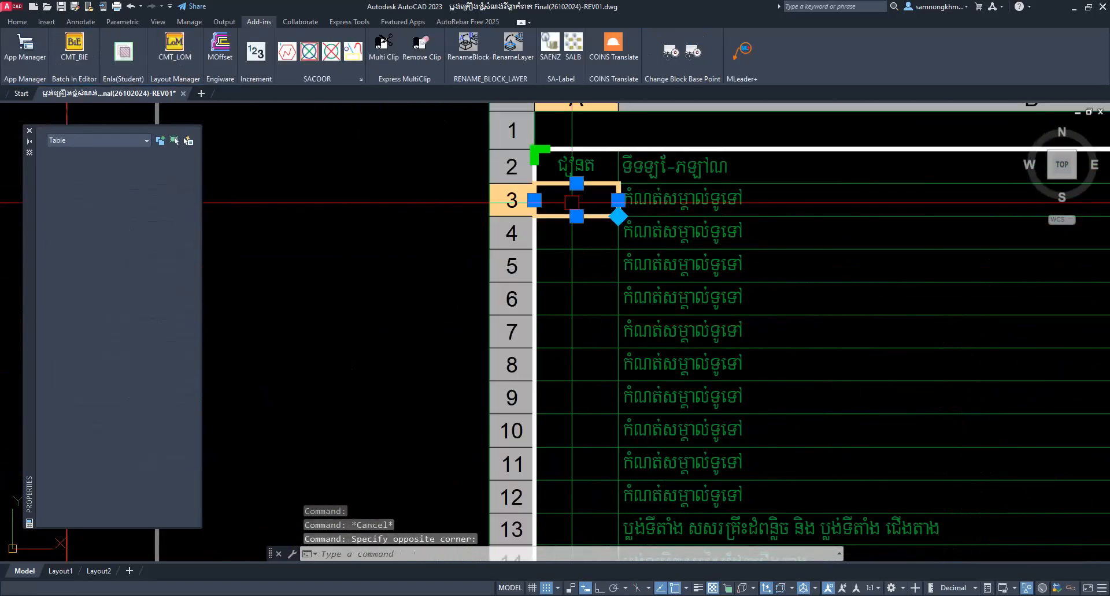
text(1)
key(Return)
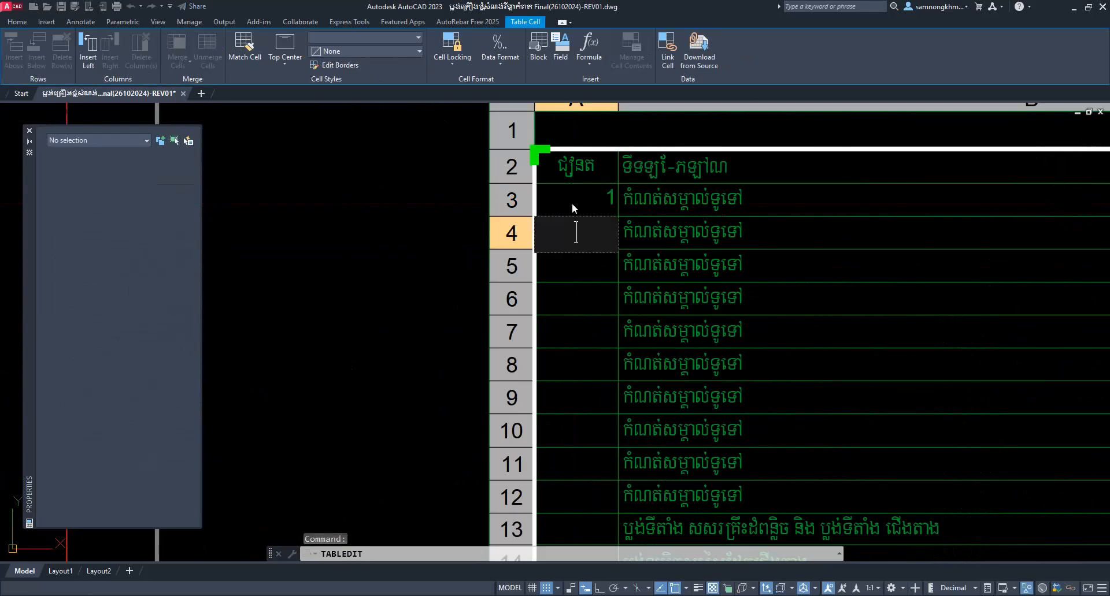
text(2)
key(Escape)
Auto-fill the numbering from the two starting cells down the Count column to 30 in row 32
click(578, 197)
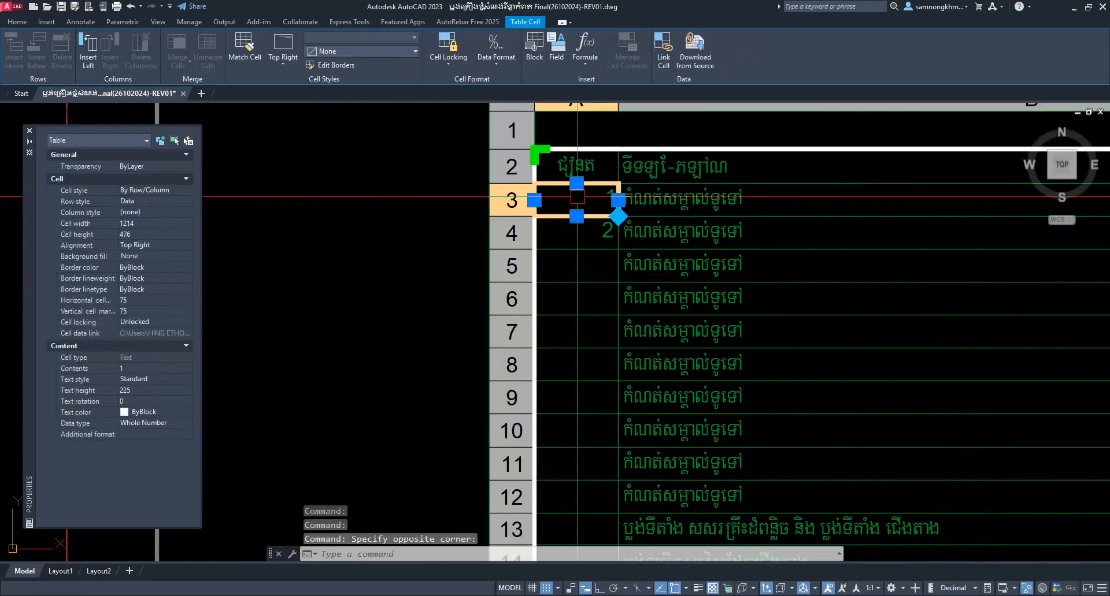
shift+click(588, 233)
click(618, 249)
scroll(594, 526, down, 2)
middle_drag(592, 517, 641, 160)
middle_drag(696, 486, 643, 194)
scroll(631, 294, up, 4)
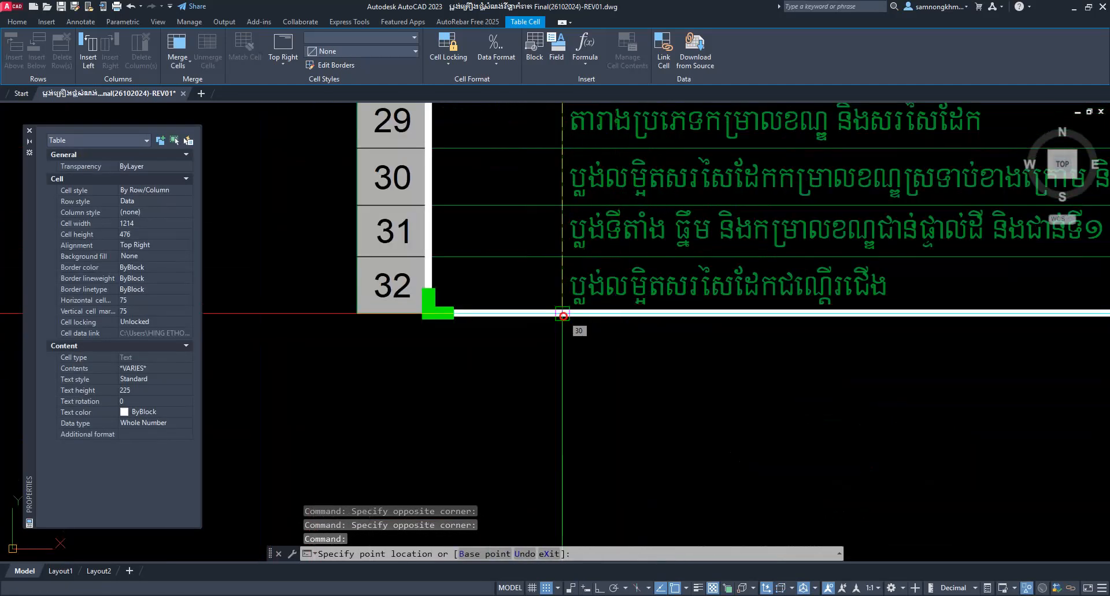
click(566, 317)
scroll(533, 315, down, 4)
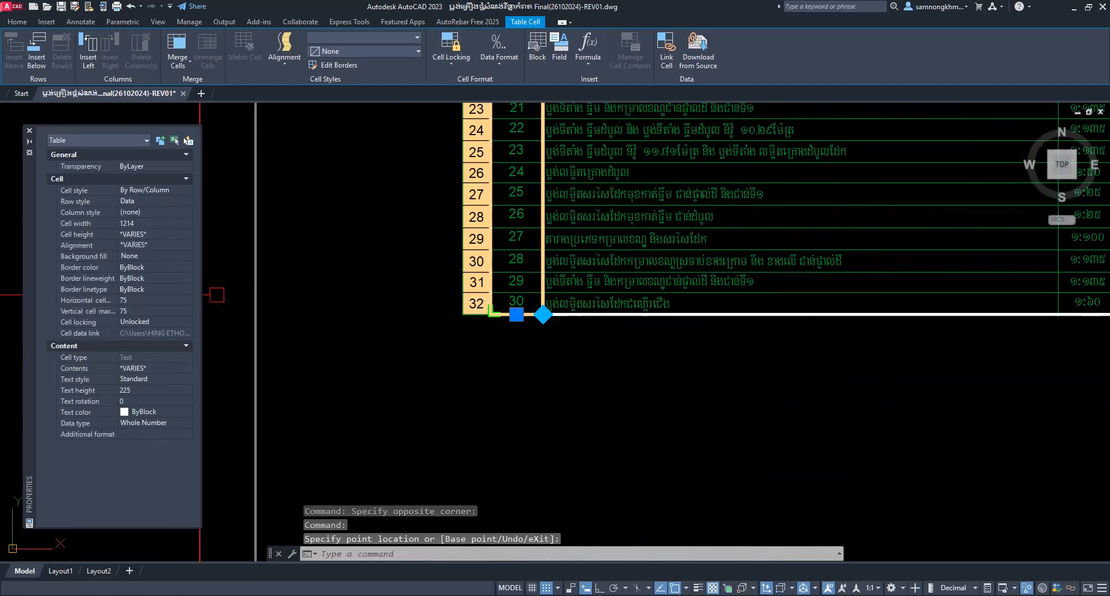
Set the numbered Count column cells to the Limon S1 text style and Middle Center alignment
click(157, 379)
click(148, 412)
scroll(293, 396, down, 5)
scroll(578, 202, up, 8)
click(284, 64)
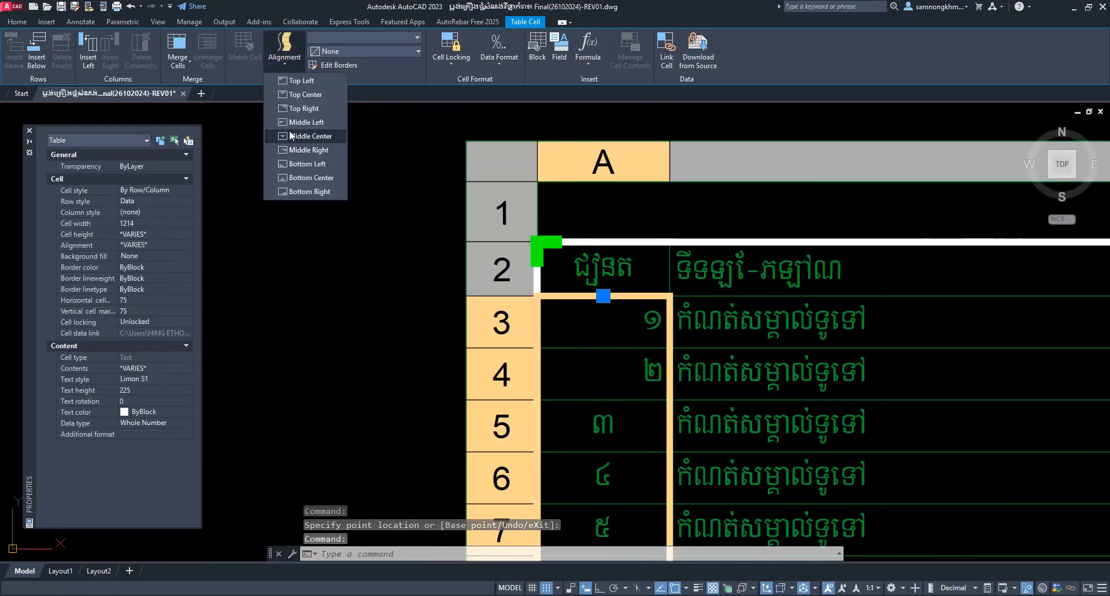
click(297, 139)
middle_drag(809, 289, 491, 241)
scroll(490, 241, down, 4)
key(Escape)
Inspect the completed contents table's numbering, titles, scales and pages, and its placement on the sheet
mouse_move(735, 313)
middle_down()
mouse_move(752, 317)
mouse_move(703, 223)
middle_up()
middle_drag(541, 307, 663, 200)
scroll(663, 200, down, 2)
middle_drag(601, 359, 624, 247)
scroll(509, 408, up, 4)
scroll(486, 354, down, 3)
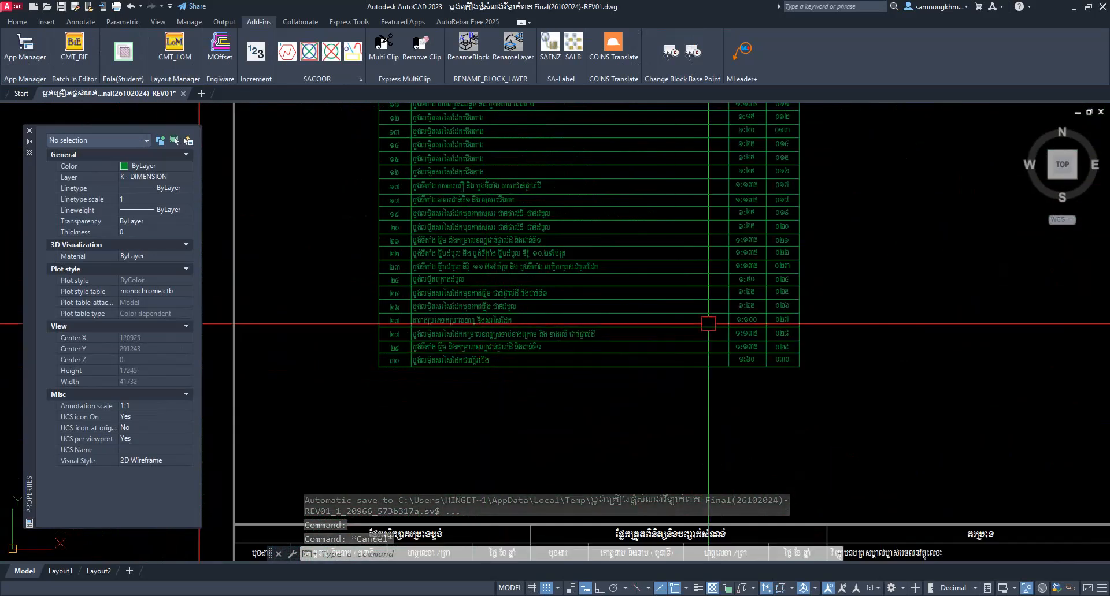
scroll(743, 351, up, 3)
middle_drag(787, 317, 568, 419)
scroll(587, 376, down, 3)
middle_drag(626, 316, 621, 489)
scroll(551, 200, up, 4)
scroll(552, 211, down, 2)
scroll(564, 208, up, 4)
scroll(746, 229, down, 6)
middle_drag(782, 238, 809, 486)
scroll(474, 332, up, 4)
click(480, 350)
middle_drag(922, 320, 532, 262)
scroll(635, 309, down, 2)
scroll(532, 262, down, 2)
scroll(710, 280, up, 2)
key(Escape)
scroll(711, 280, down, 3)
middle_drag(716, 413, 713, 319)
scroll(713, 320, down, 2)
middle_drag(666, 352, 466, 260)
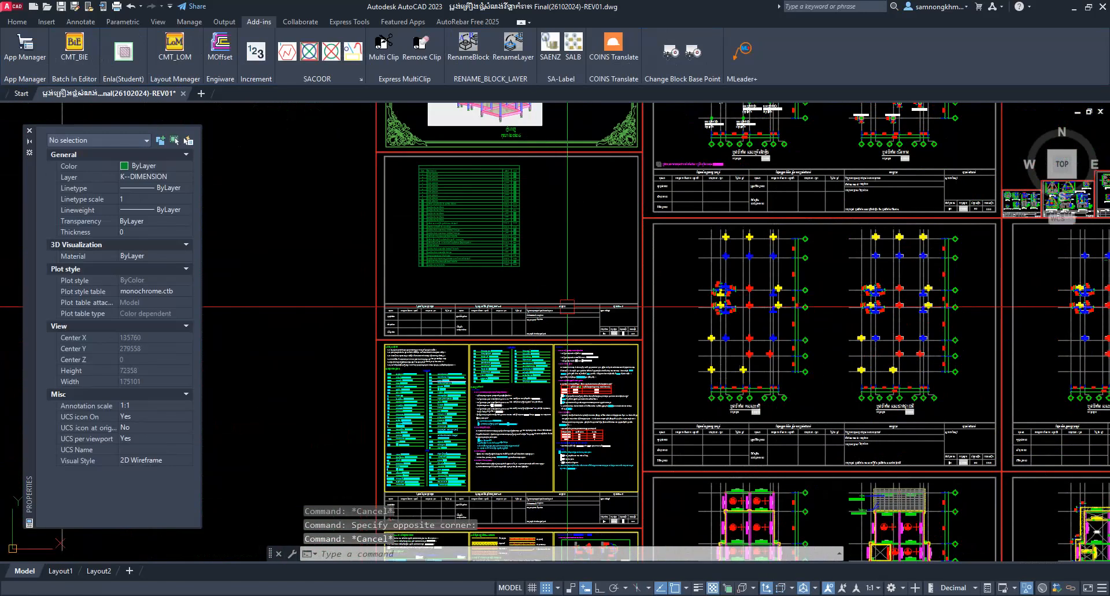
middle_drag(556, 247, 594, 330)
scroll(548, 341, up, 10)
middle_drag(545, 359, 729, 405)
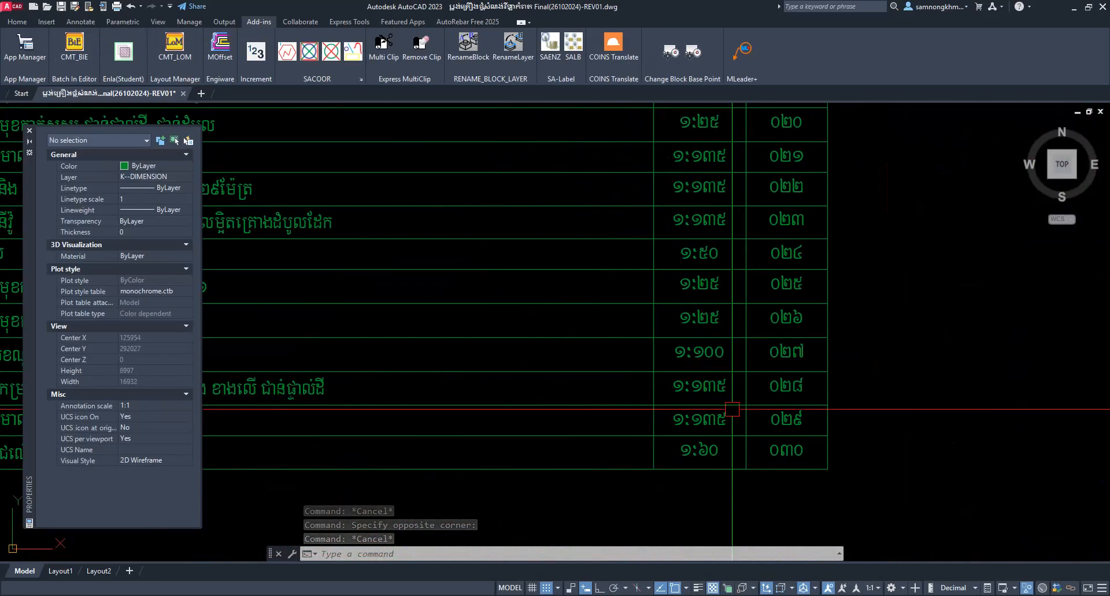